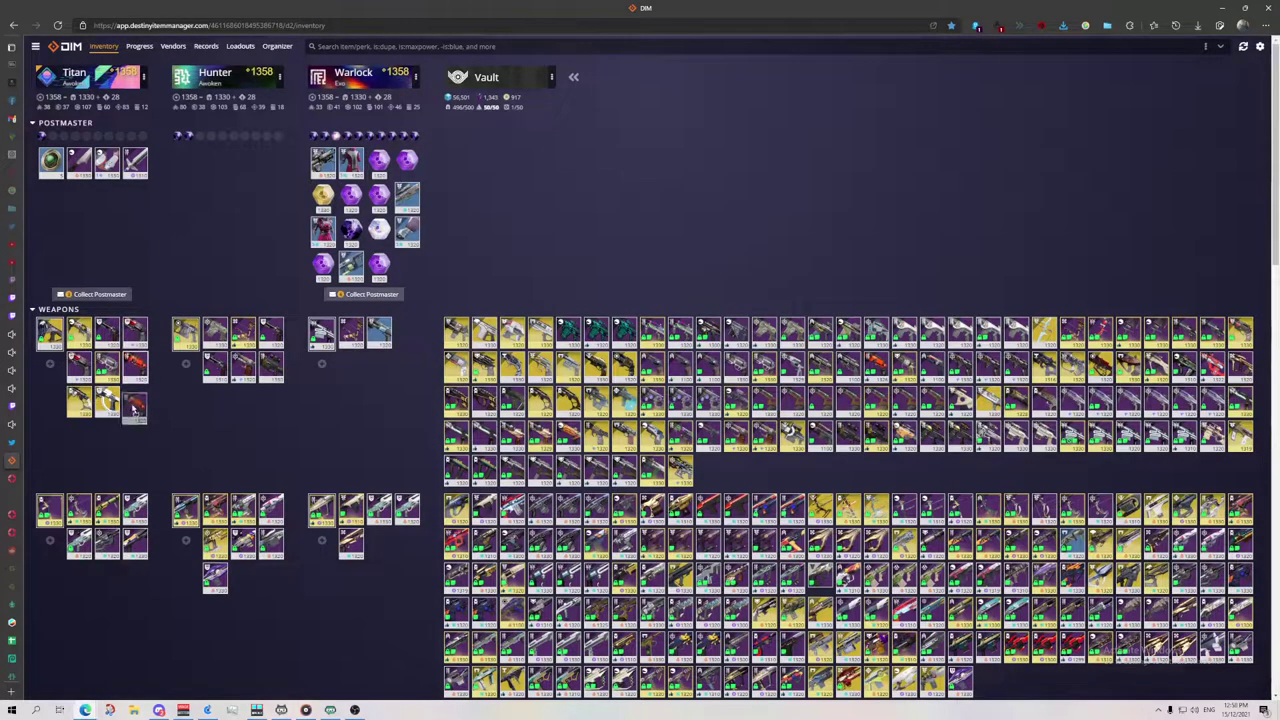
- Move the red Titan weapon to the Hunter, then put the Hunter's Arbalest on the Titan
{"action": "left_click_drag", "start_coordinate": [134, 366], "coordinate": [230, 398]}
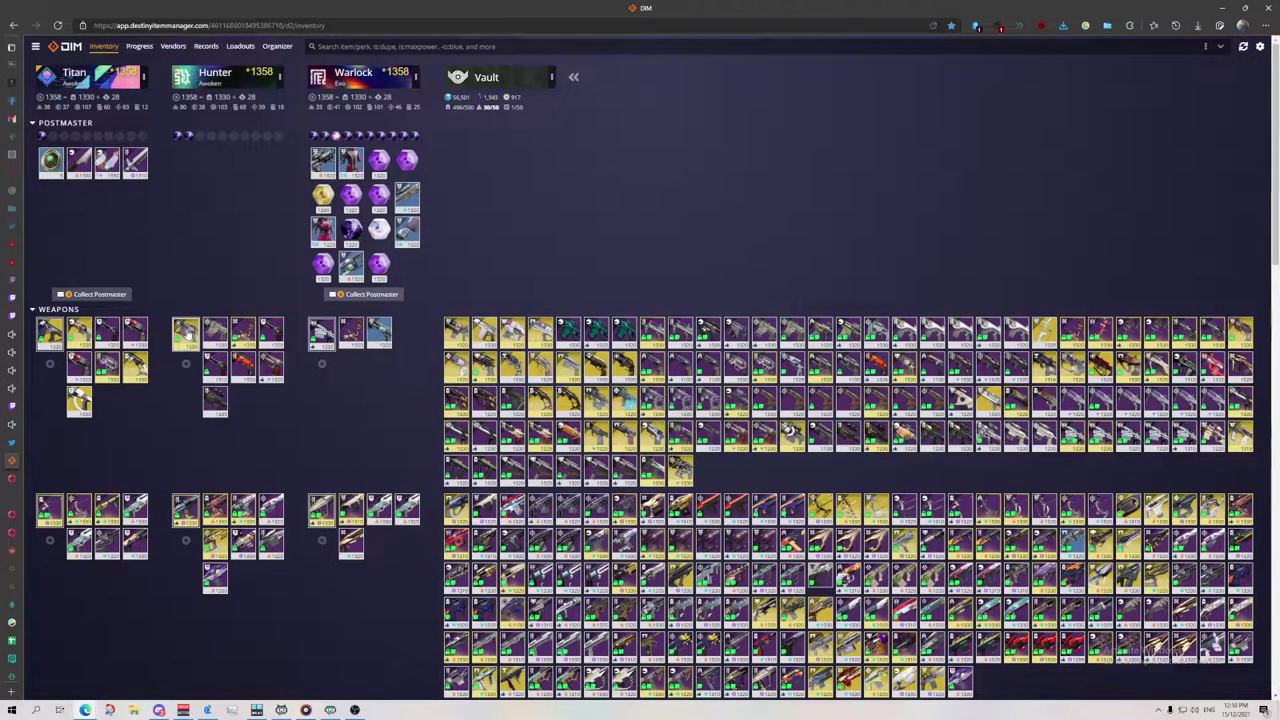
{"action": "left_click", "coordinate": [186, 333]}
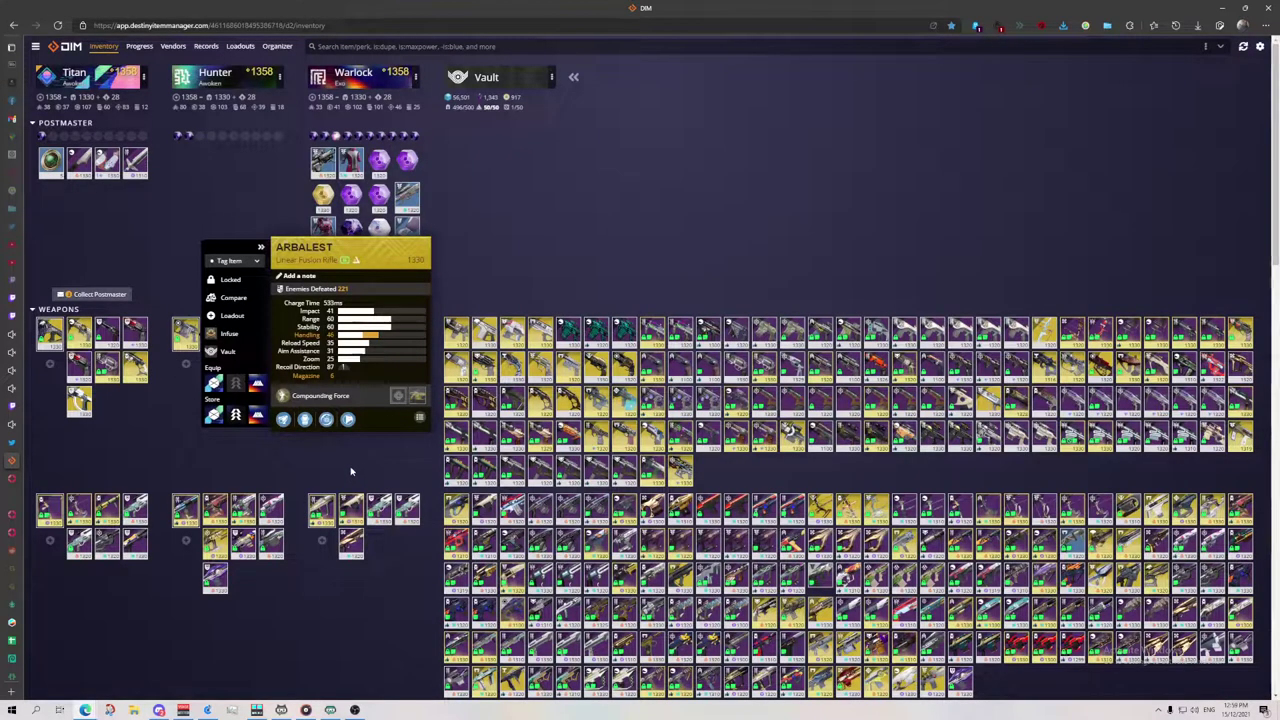
{"action": "mouse_move", "coordinate": [420, 398]}
{"action": "left_click_drag", "start_coordinate": [185, 333], "coordinate": [120, 398]}
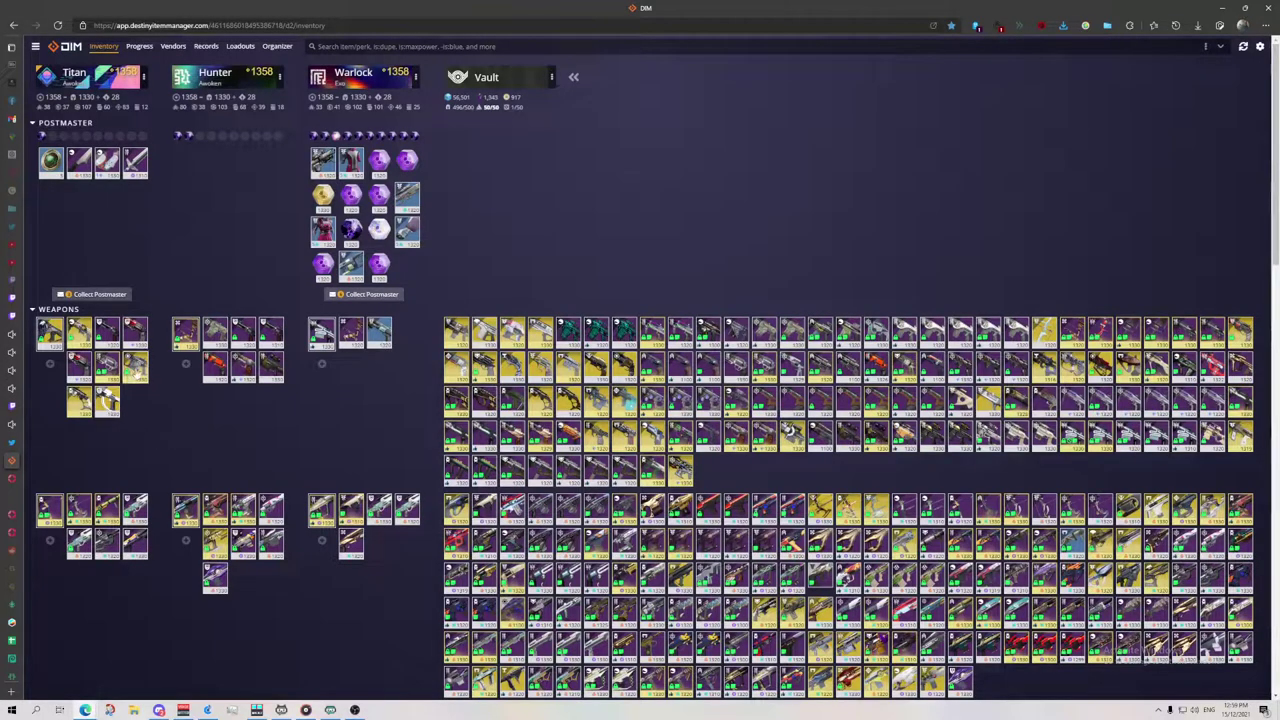
{"action": "left_click_drag", "start_coordinate": [78, 372], "coordinate": [48, 366]}
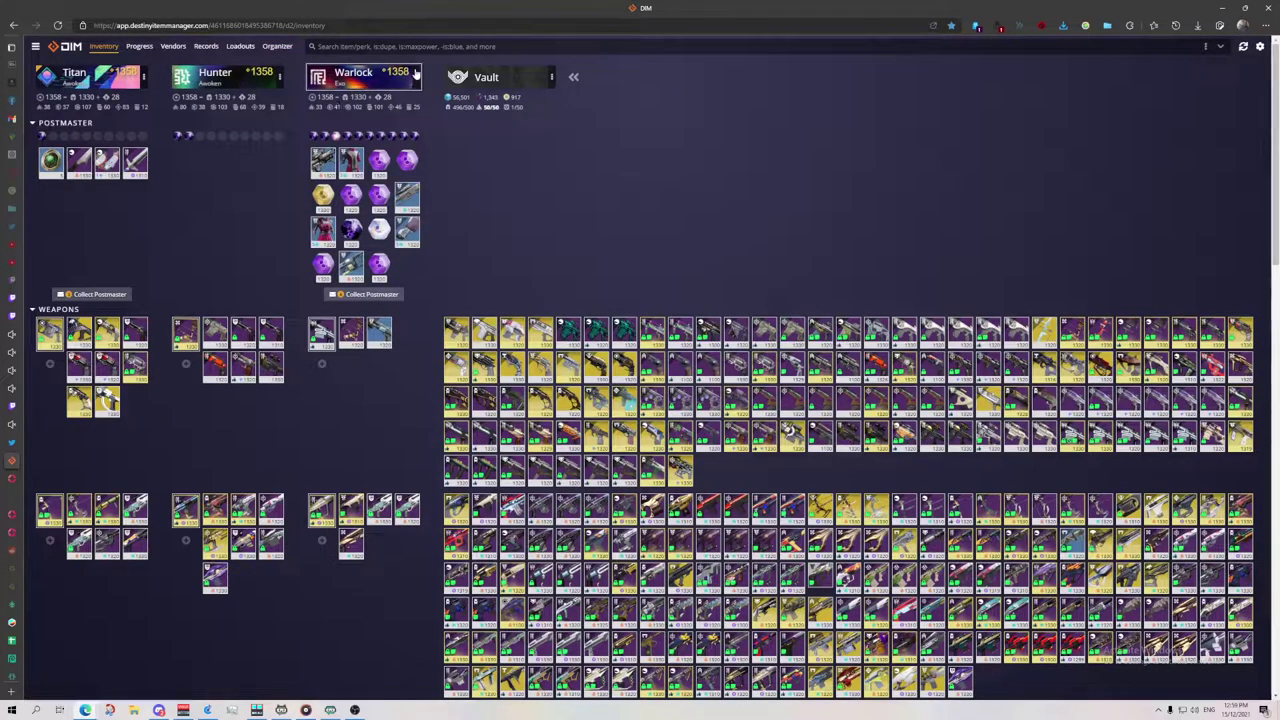
{"action": "left_click", "coordinate": [416, 77]}
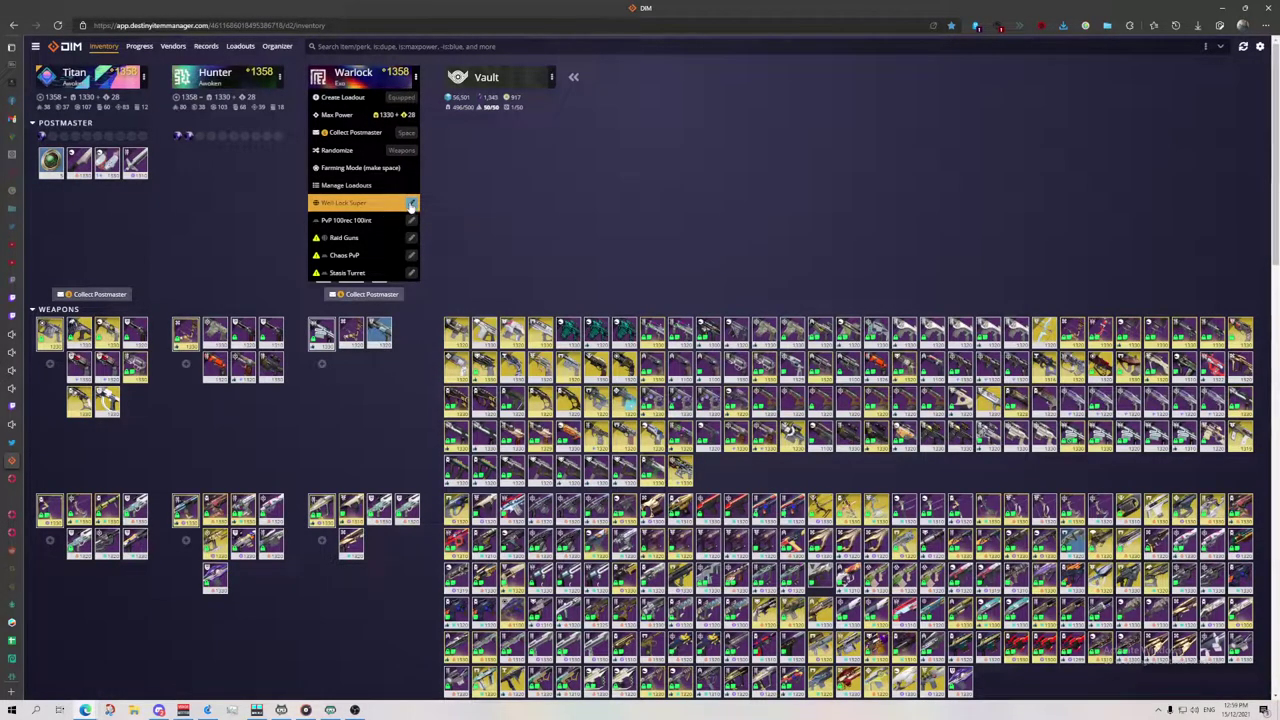
{"action": "left_click", "coordinate": [411, 205]}
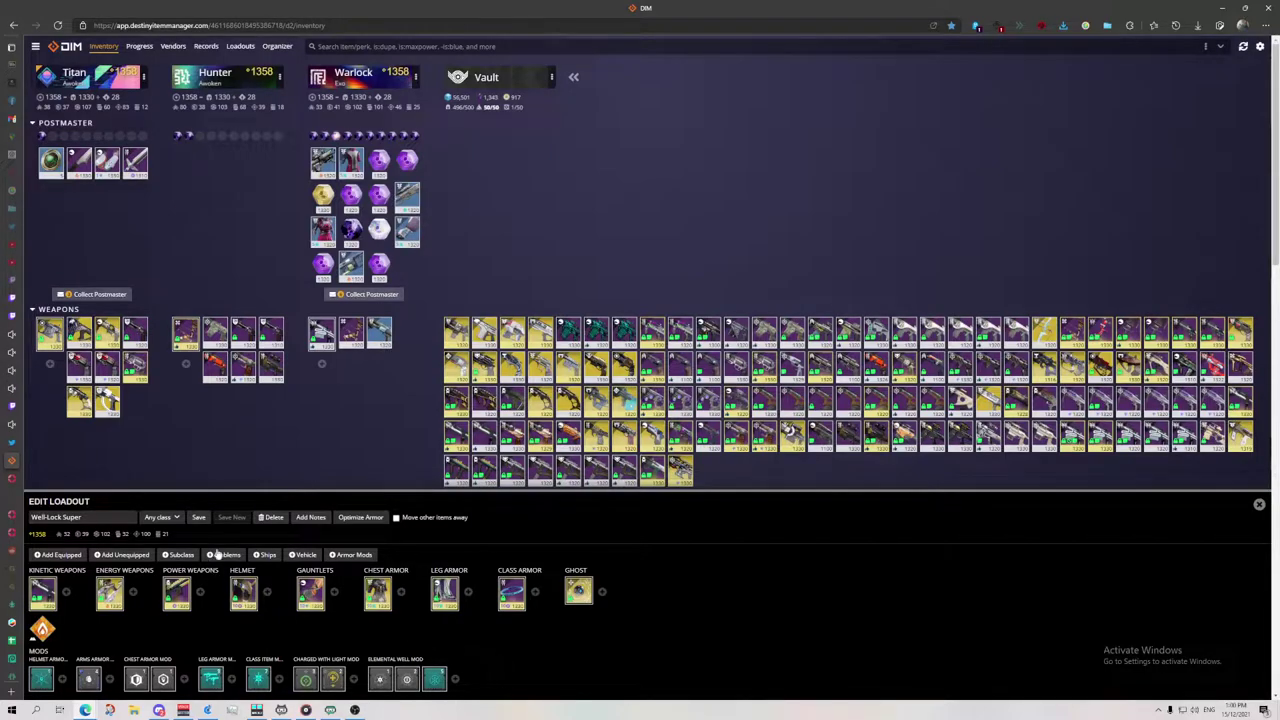
{"action": "left_click", "coordinate": [1259, 504]}
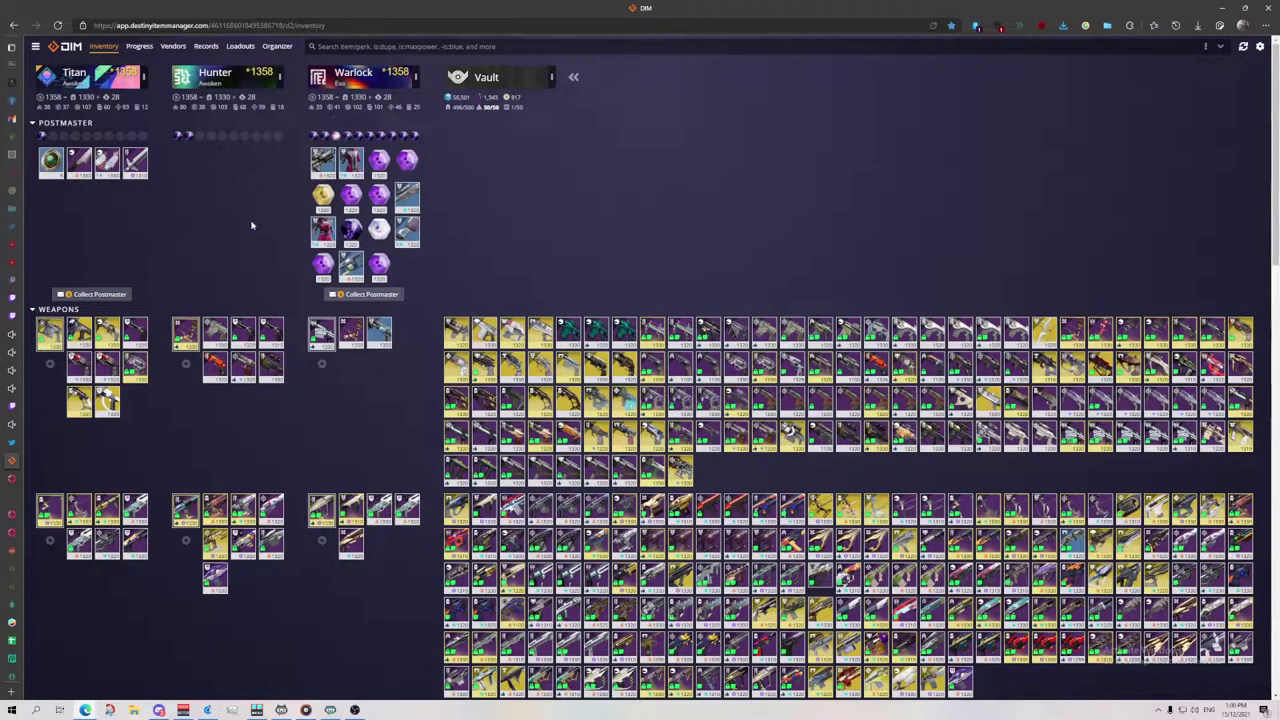
{"action": "scroll", "coordinate": [250, 235], "scroll_direction": "down", "scroll_amount": 2}
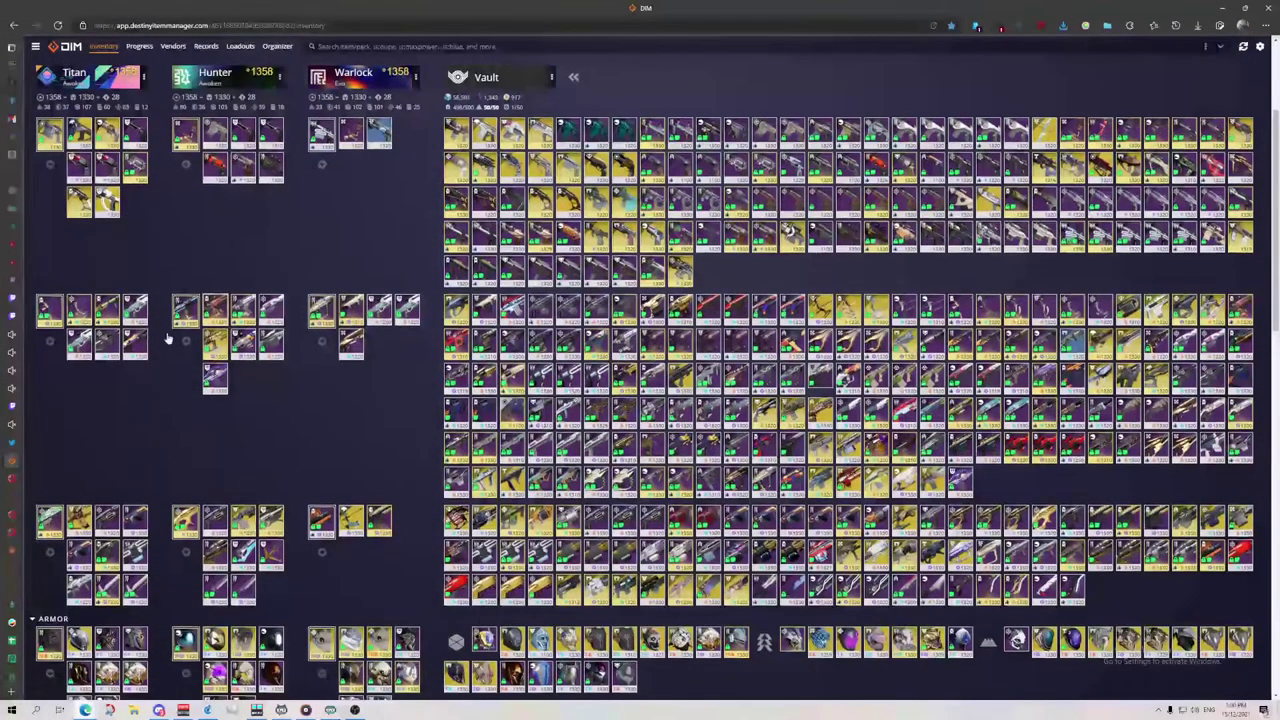
{"action": "scroll", "coordinate": [210, 330], "scroll_direction": "down", "scroll_amount": 2}
{"action": "scroll", "coordinate": [190, 413], "scroll_direction": "down", "scroll_amount": 3}
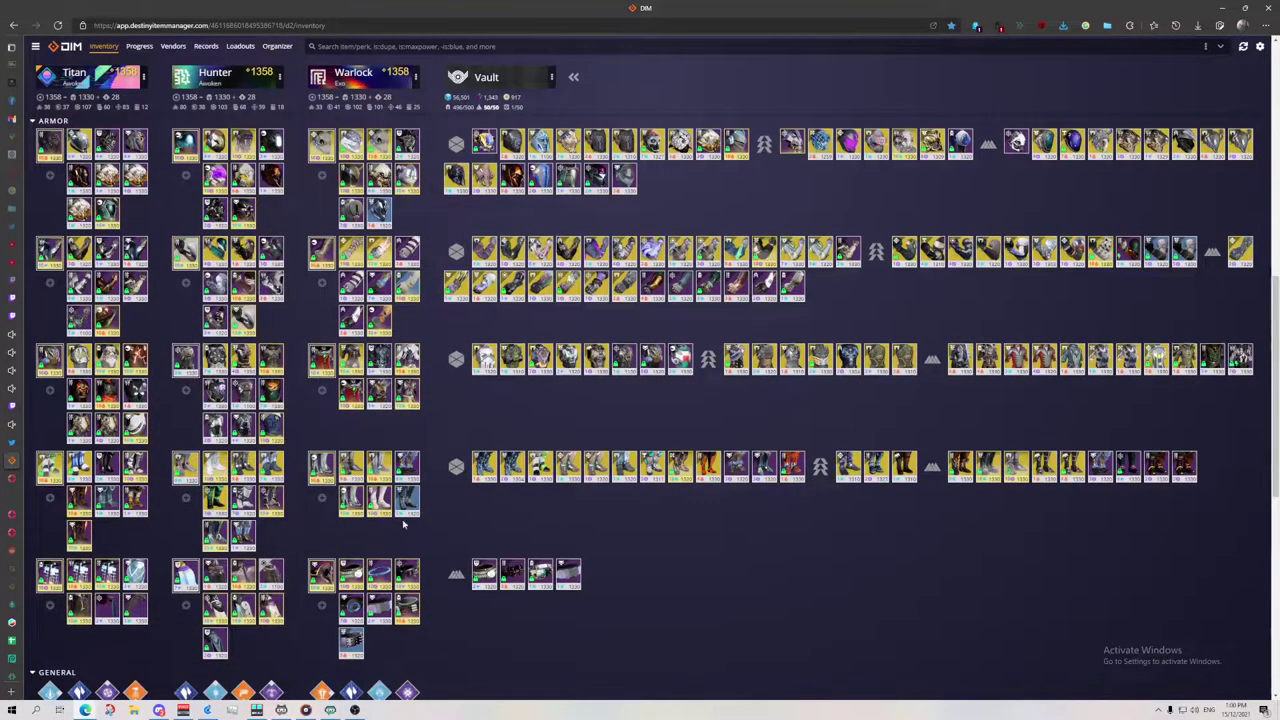
{"action": "left_click", "coordinate": [407, 500]}
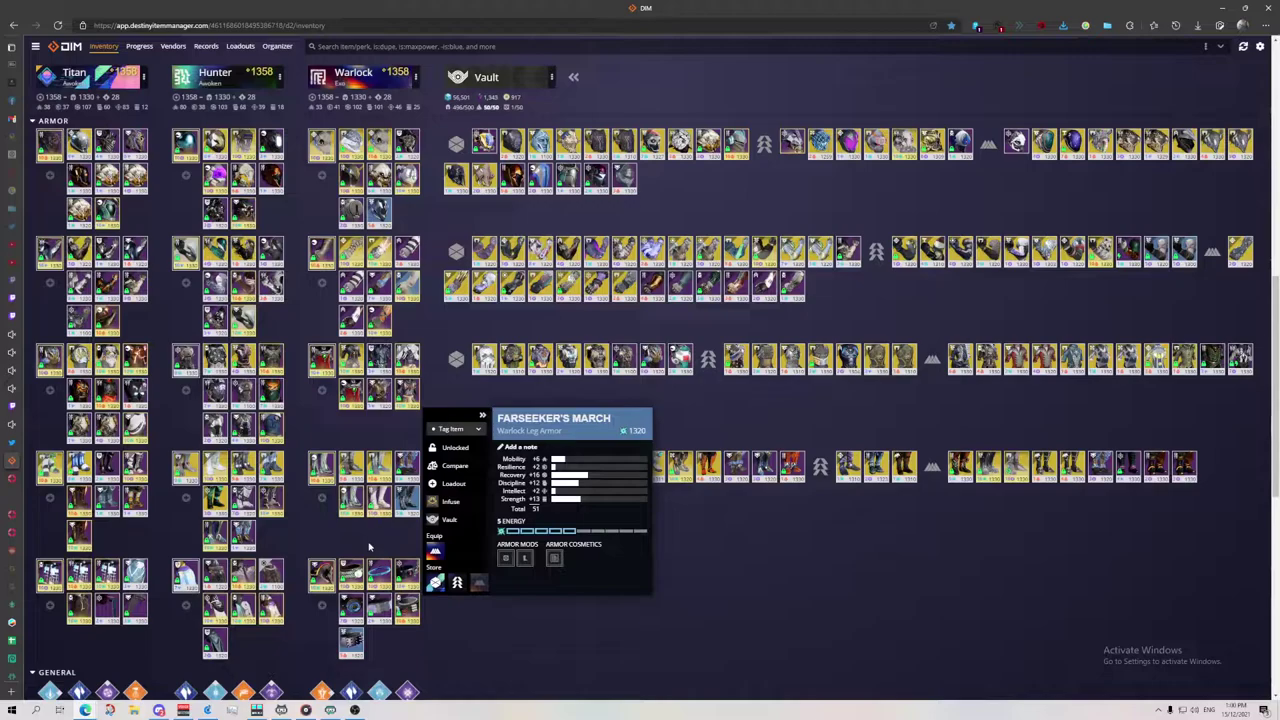
{"action": "left_click", "coordinate": [368, 546]}
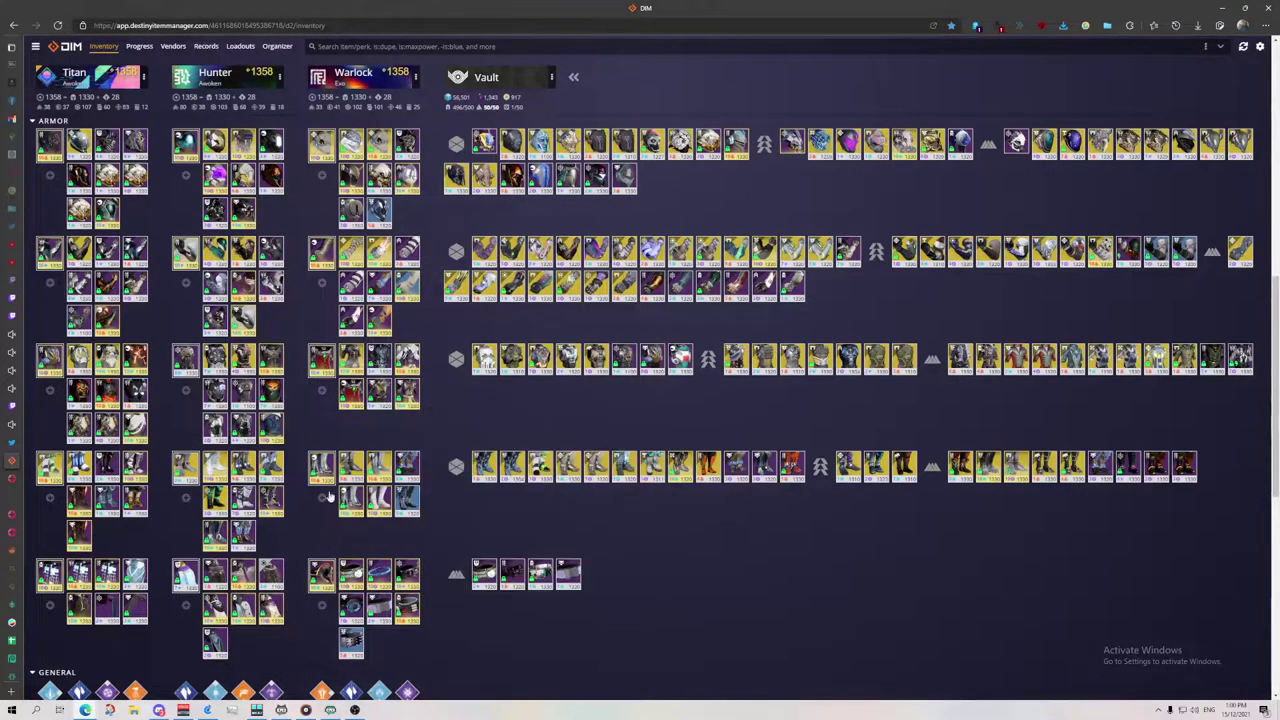
{"action": "left_click", "coordinate": [408, 287]}
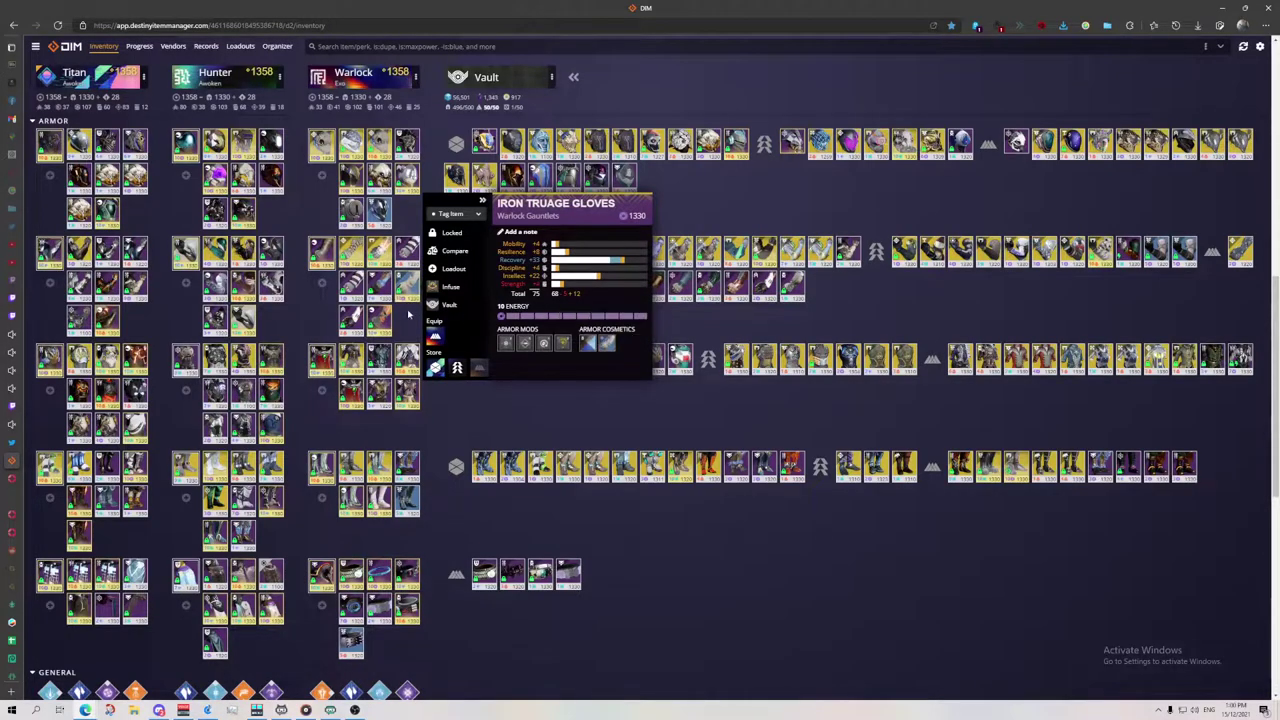
{"action": "left_click", "coordinate": [410, 318]}
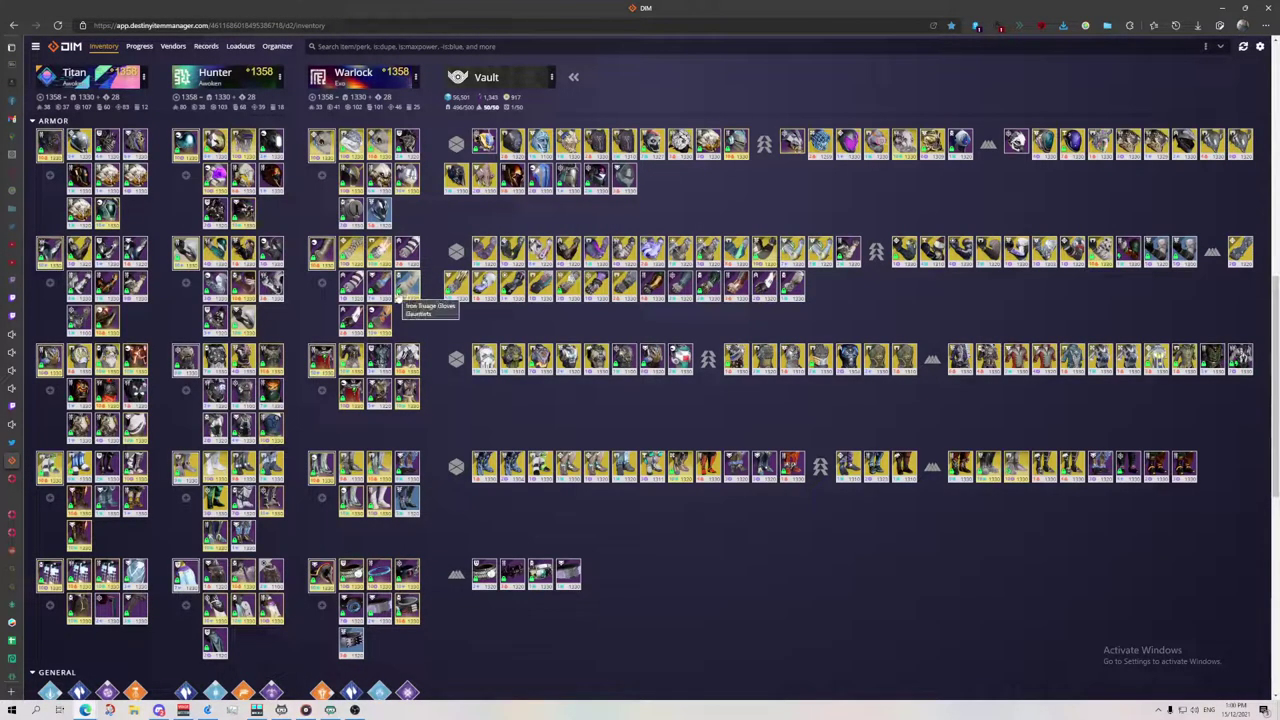
{"action": "scroll", "coordinate": [387, 367], "scroll_direction": "up", "scroll_amount": 4}
{"action": "scroll", "coordinate": [387, 367], "scroll_direction": "up", "scroll_amount": 3}
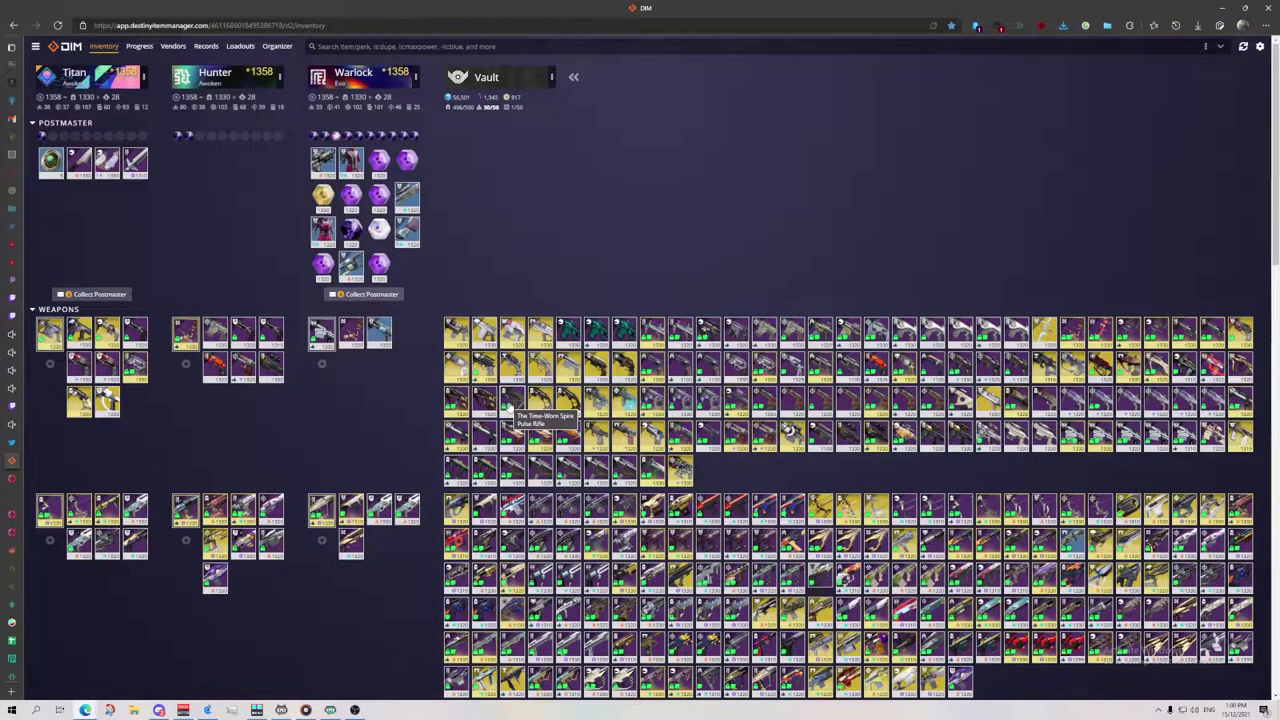
- Tag the vault's Heritage shotgun as Keep
{"action": "left_click", "coordinate": [453, 433]}
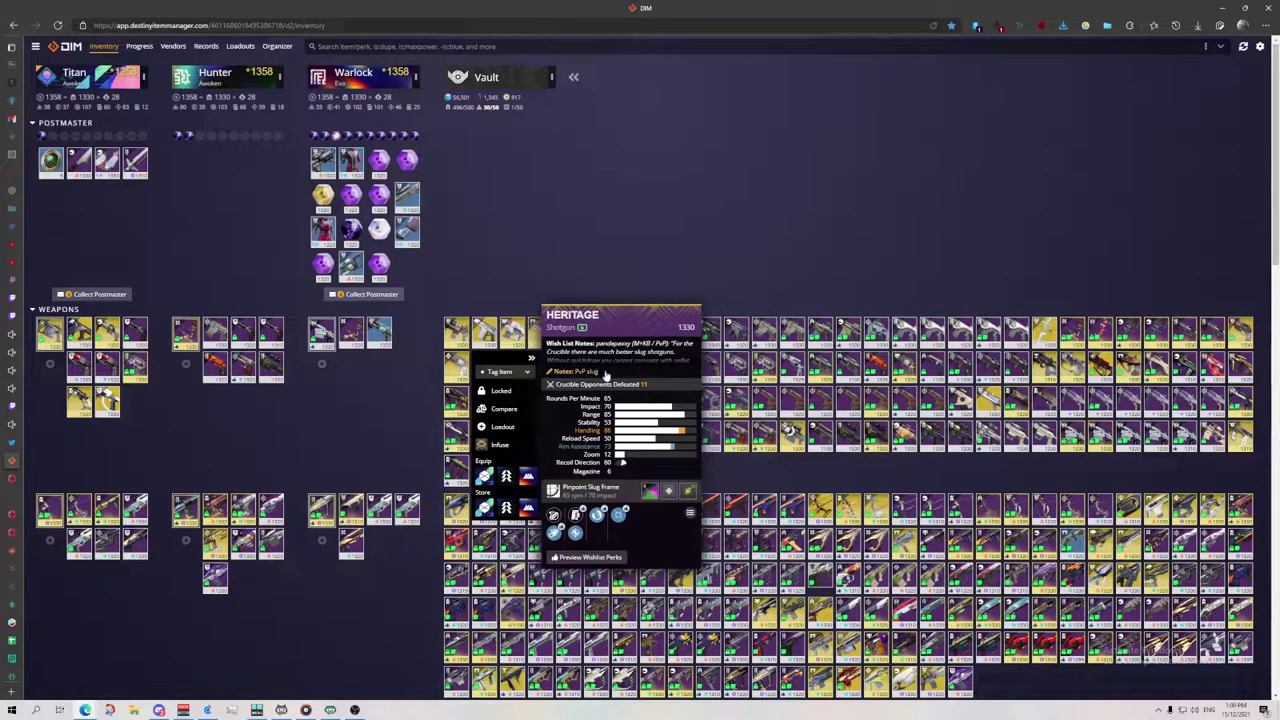
{"action": "left_click", "coordinate": [572, 372]}
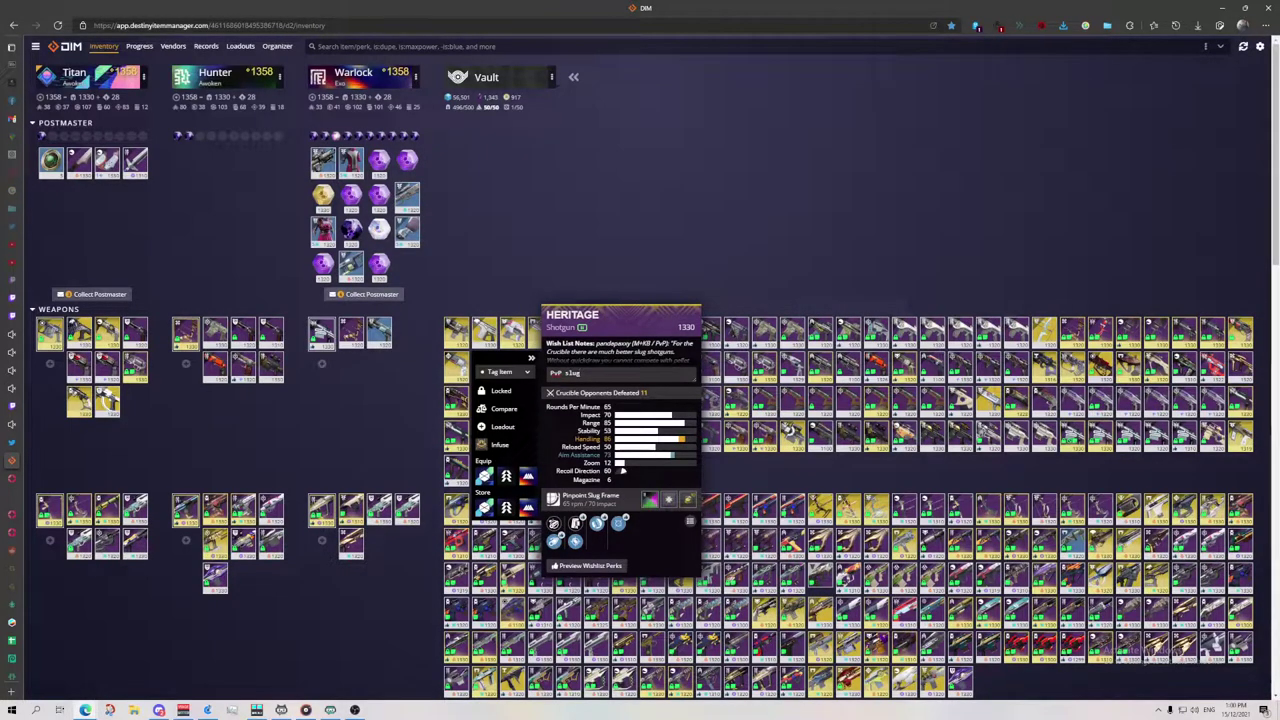
{"action": "left_click", "coordinate": [503, 372]}
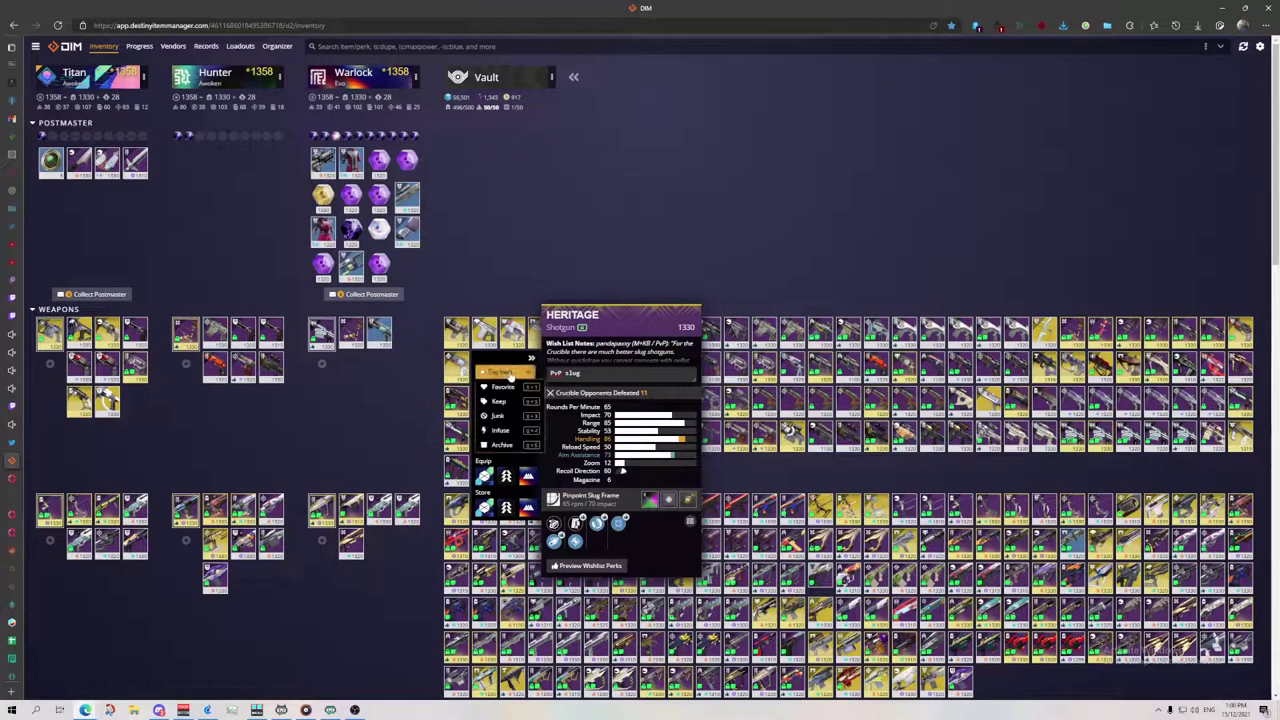
{"action": "left_click", "coordinate": [511, 401]}
{"action": "left_click", "coordinate": [366, 417]}
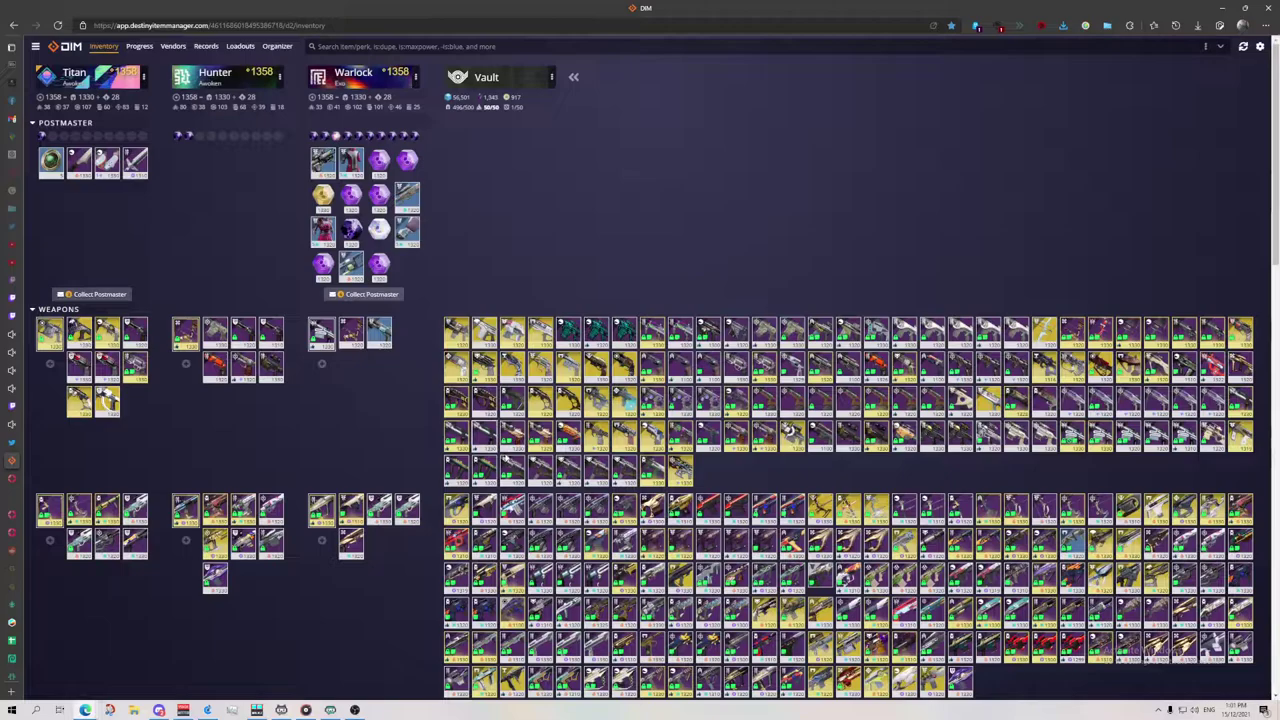
- Compare several Succession sniper rifle rolls in the vault, ending on the 1330 roll
{"action": "left_click", "coordinate": [1095, 449]}
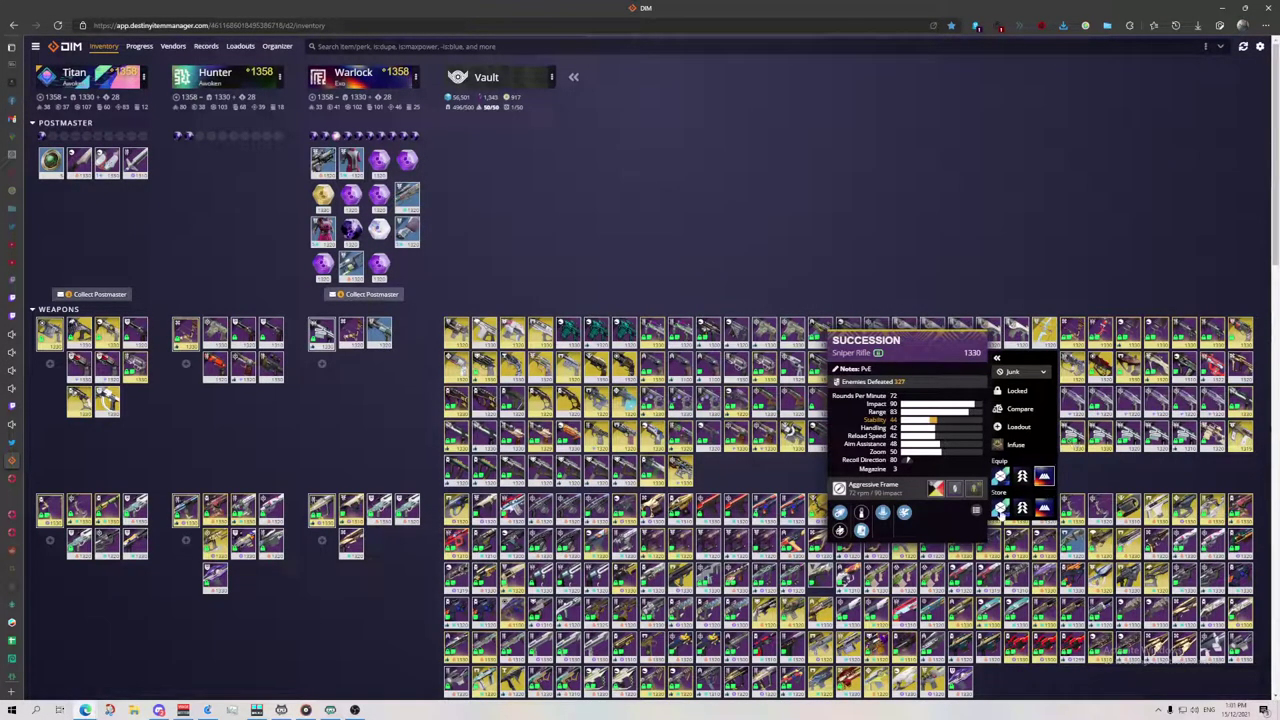
{"action": "mouse_move", "coordinate": [862, 530]}
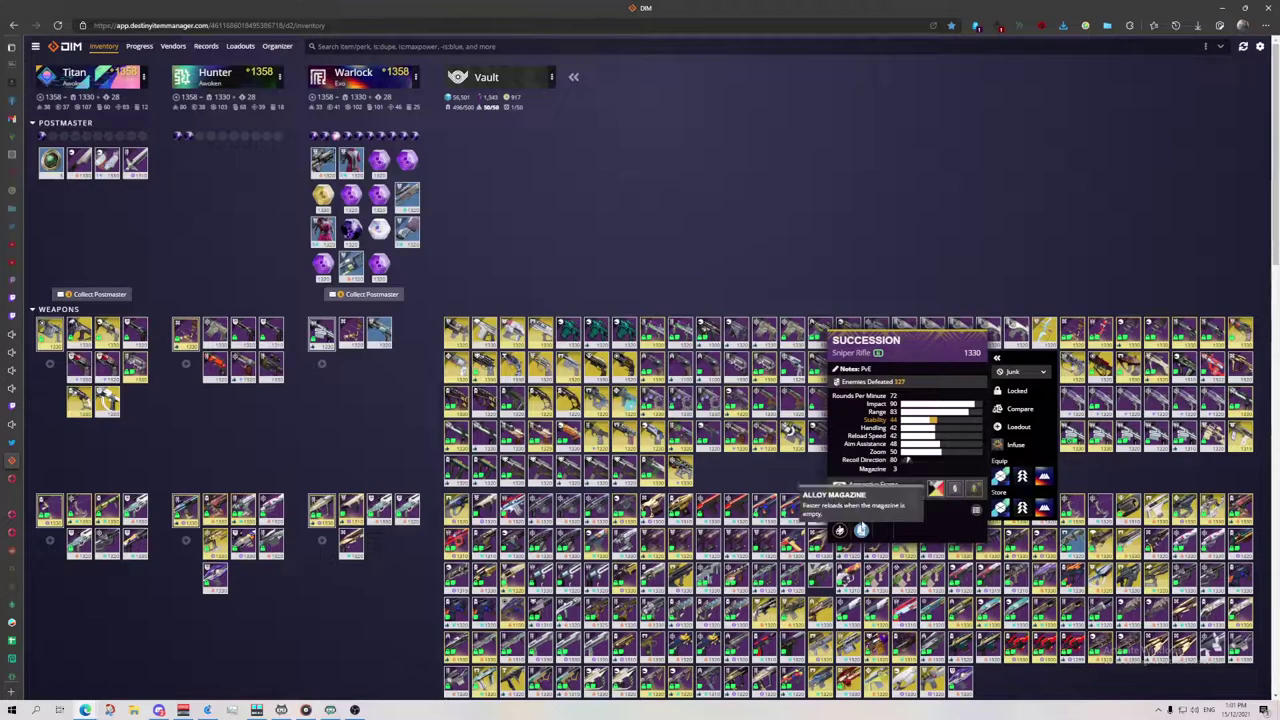
{"action": "left_click", "coordinate": [1103, 443]}
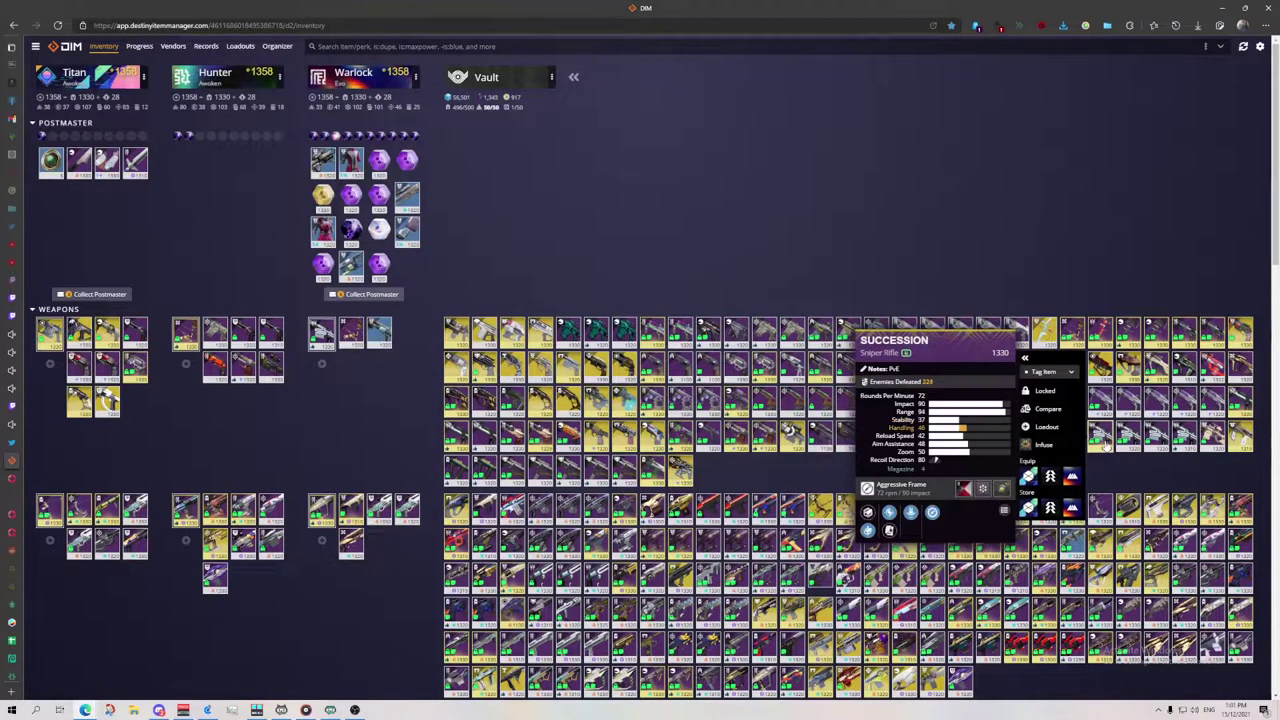
{"action": "left_click", "coordinate": [1186, 438]}
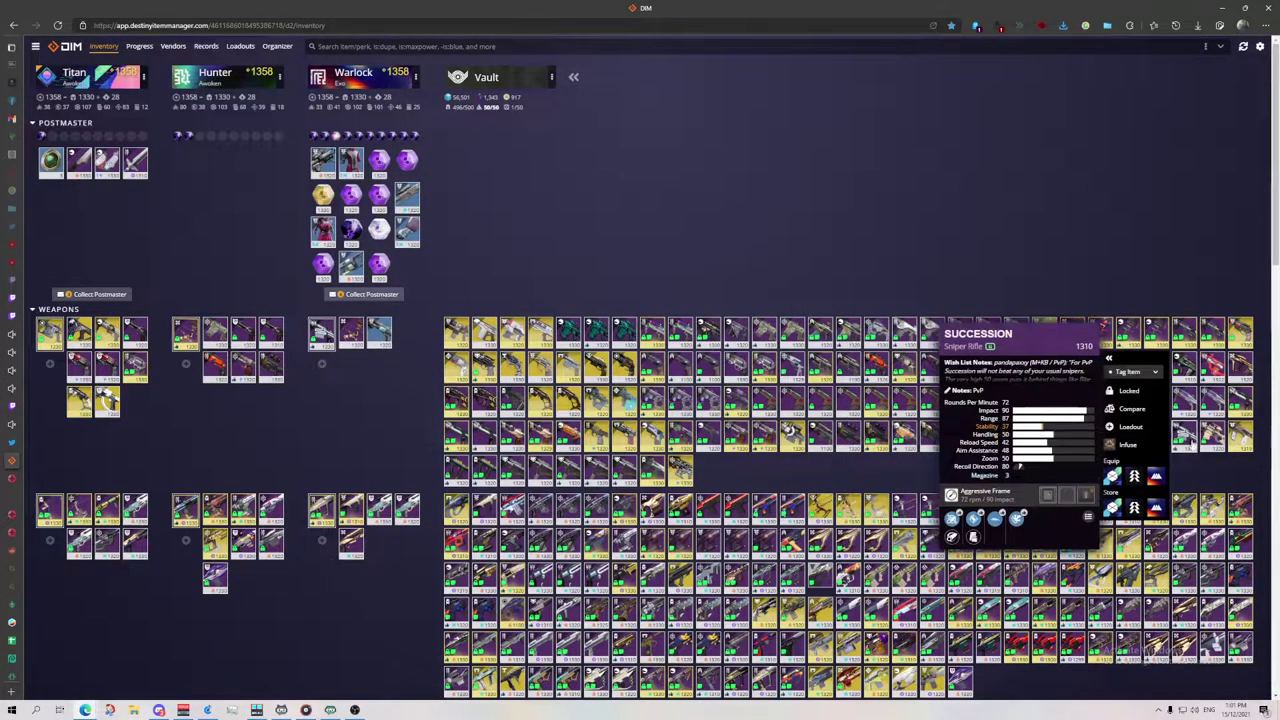
{"action": "left_click", "coordinate": [1151, 441]}
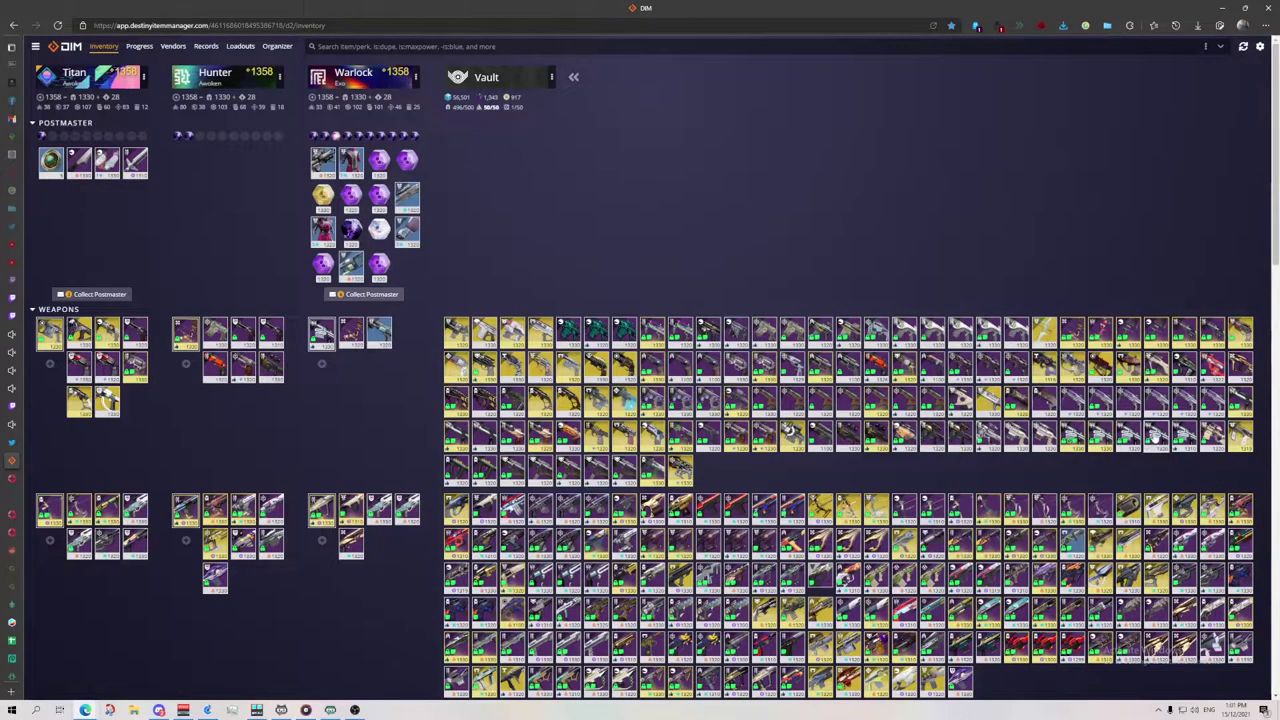
{"action": "left_click", "coordinate": [1151, 441]}
{"action": "left_click", "coordinate": [1138, 462]}
{"action": "left_click", "coordinate": [1130, 440]}
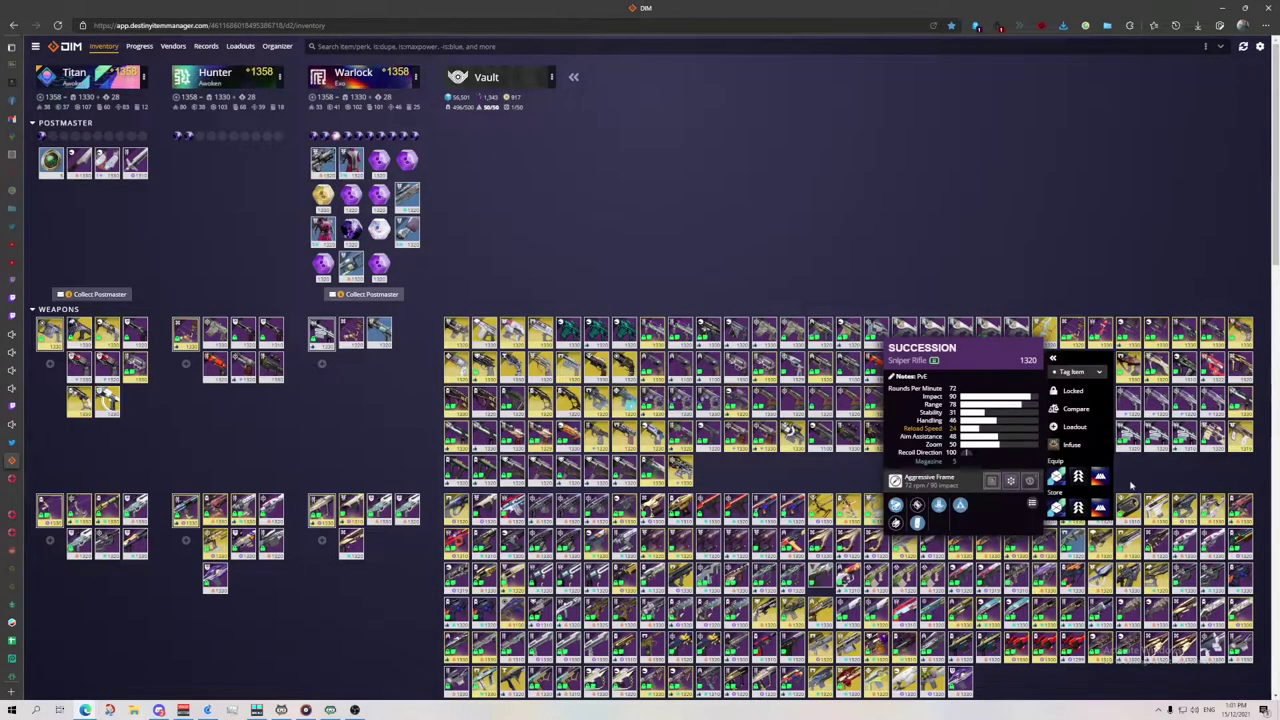
{"action": "left_click", "coordinate": [1138, 487]}
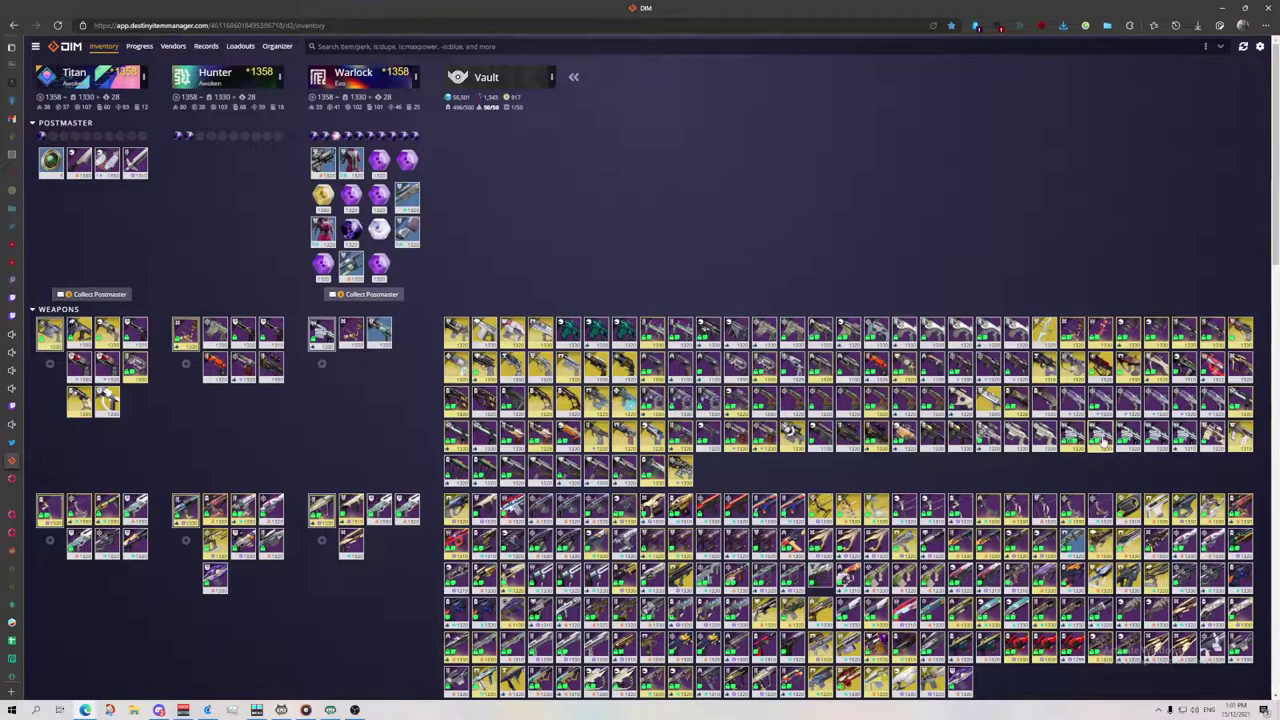
{"action": "left_click", "coordinate": [1103, 442]}
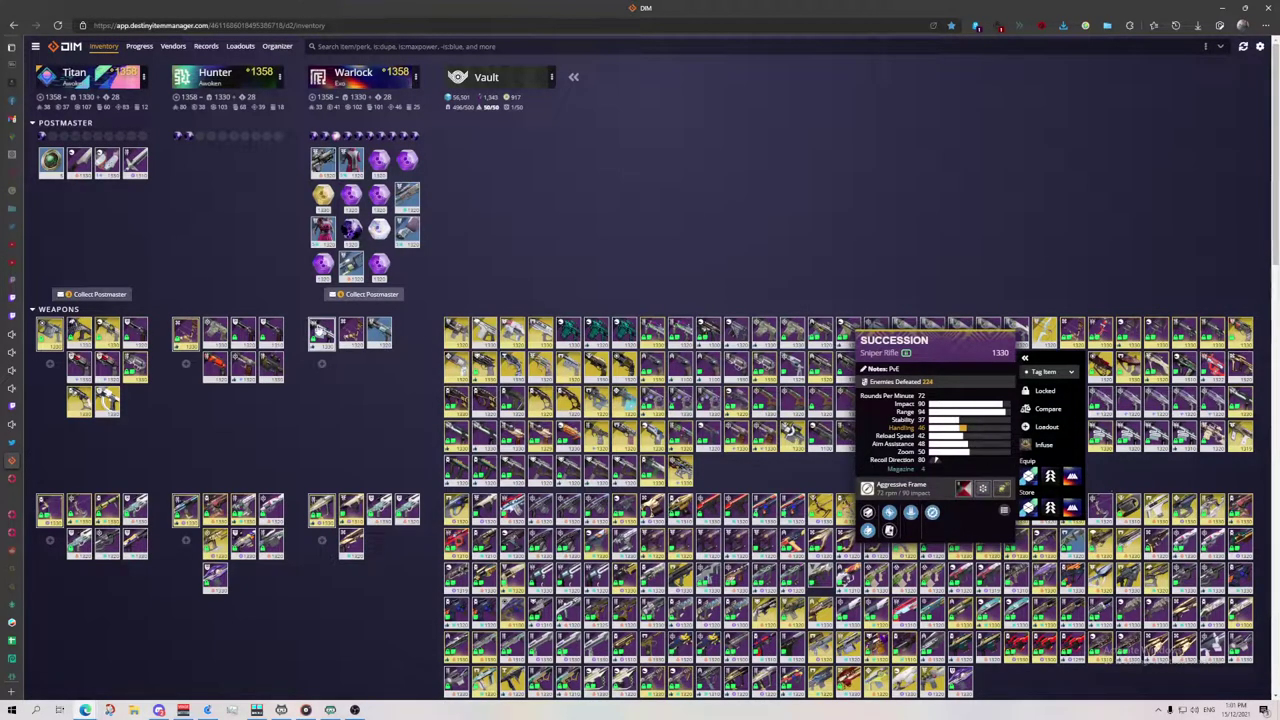
- Tag the Warlock's Succession Favorite with a 'PvE' note, then search the inventory for 'pve'
{"action": "left_click", "coordinate": [322, 333]}
{"action": "left_click", "coordinate": [370, 260]}
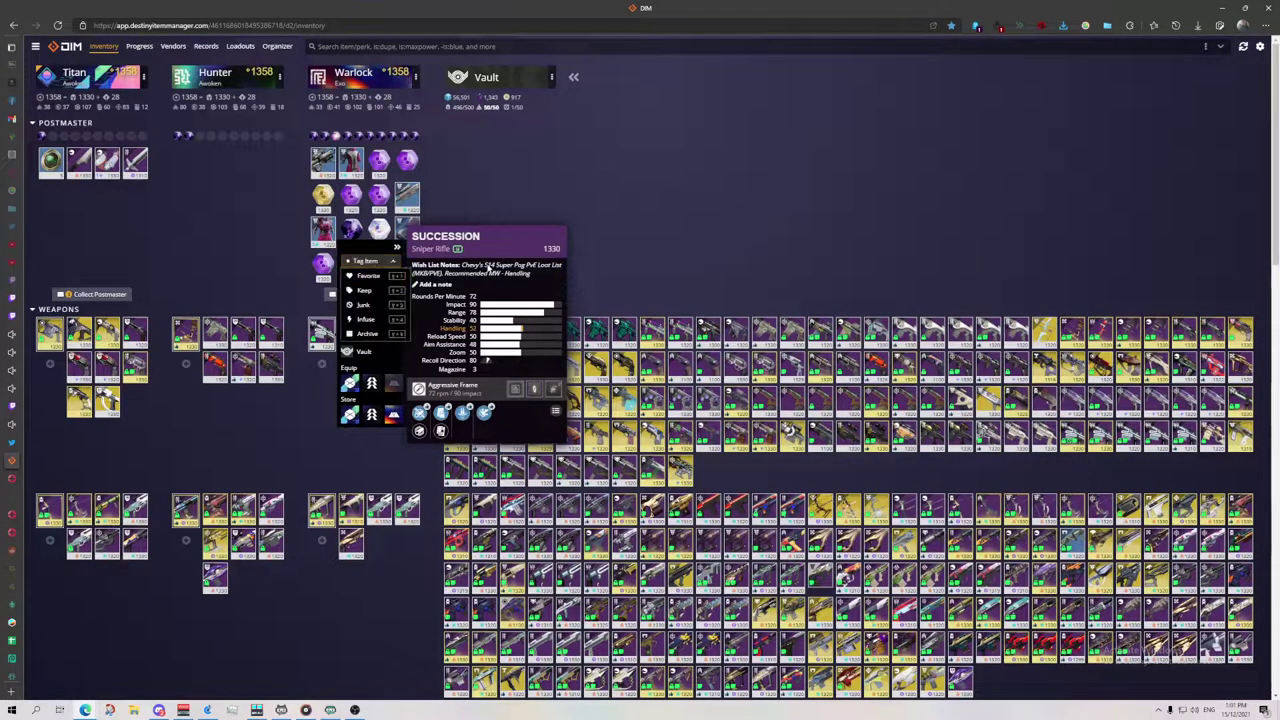
{"action": "left_click", "coordinate": [368, 276]}
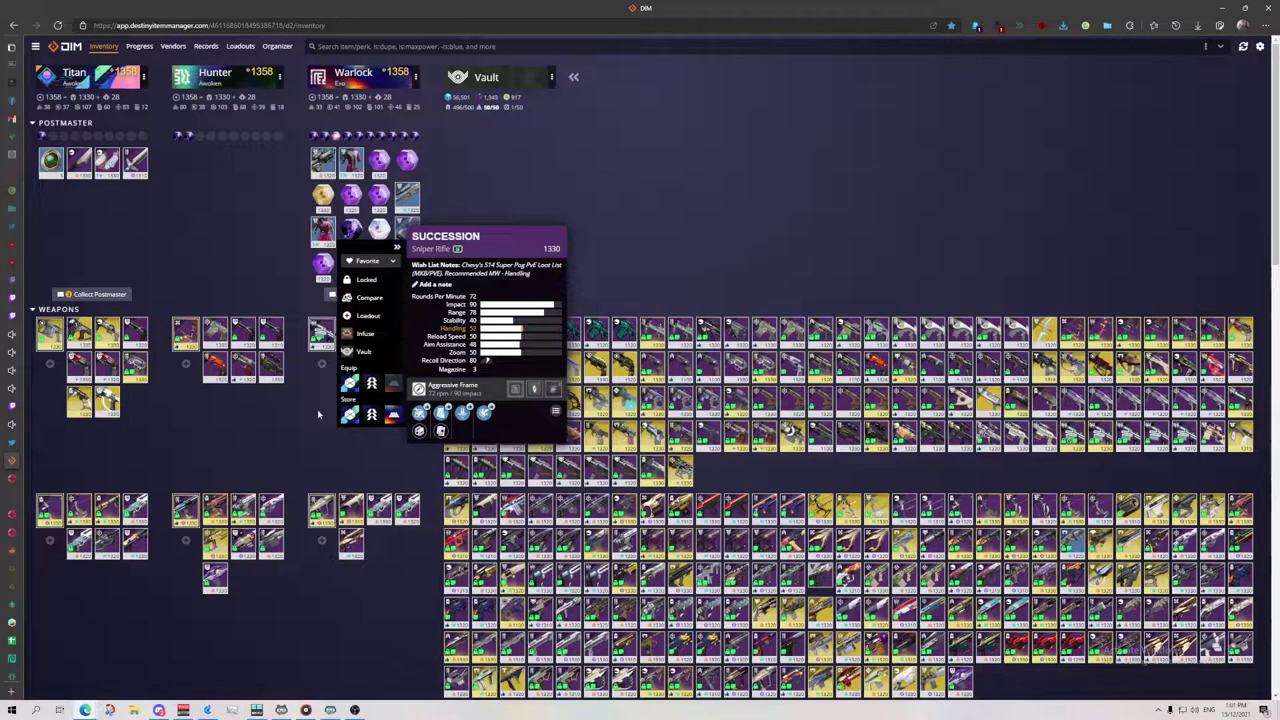
{"action": "left_click", "coordinate": [433, 284]}
{"action": "type", "text": "Pv"}
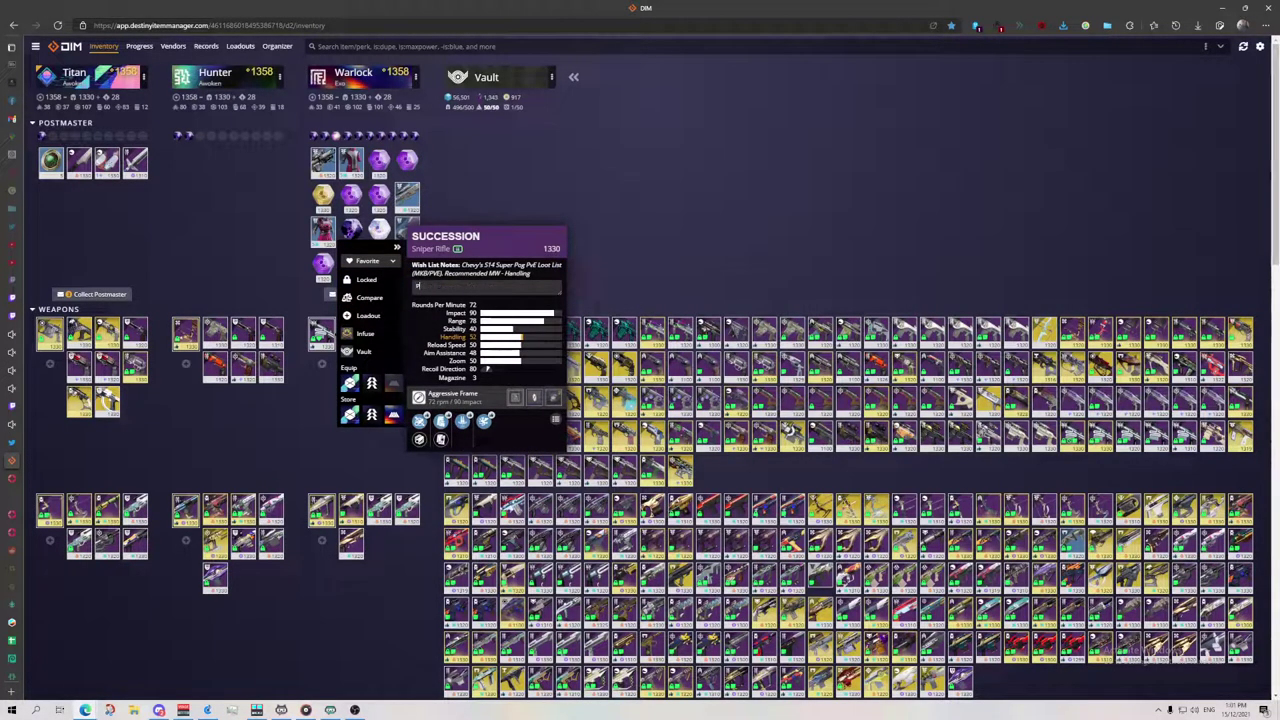
{"action": "type", "text": "E"}
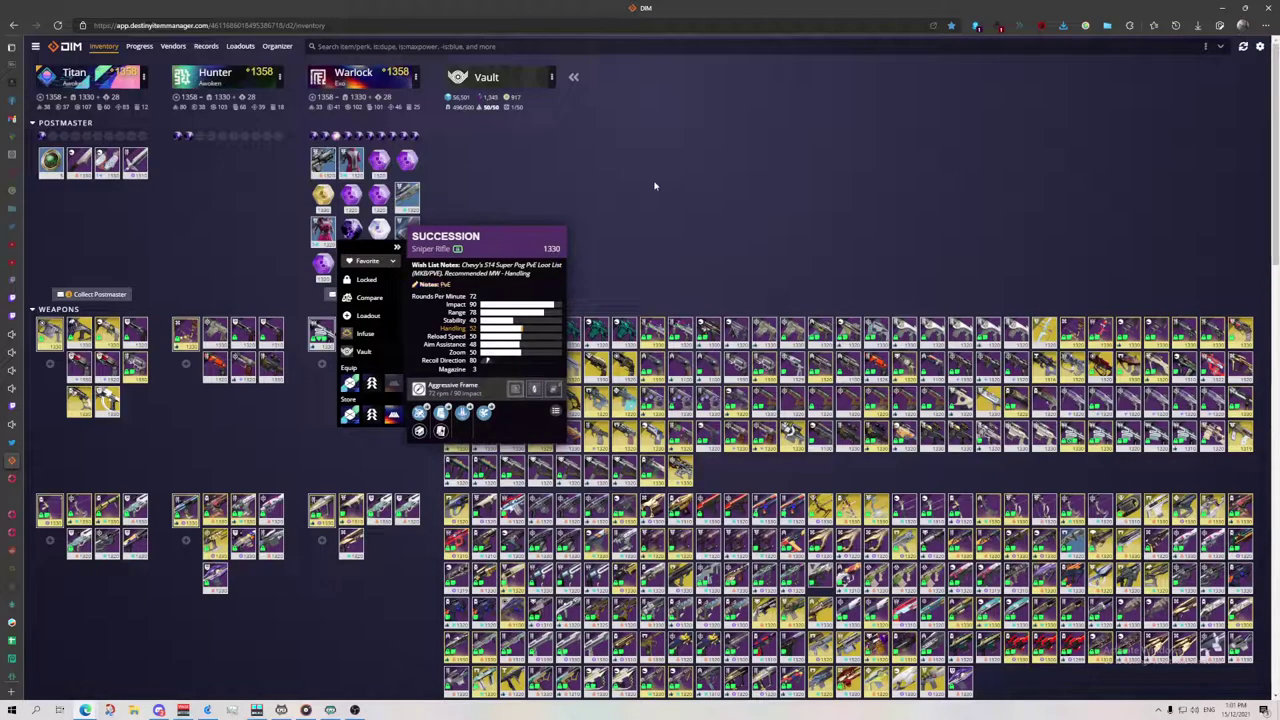
{"action": "left_click", "coordinate": [654, 188]}
{"action": "left_click", "coordinate": [520, 46]}
{"action": "type", "text": "pv"}
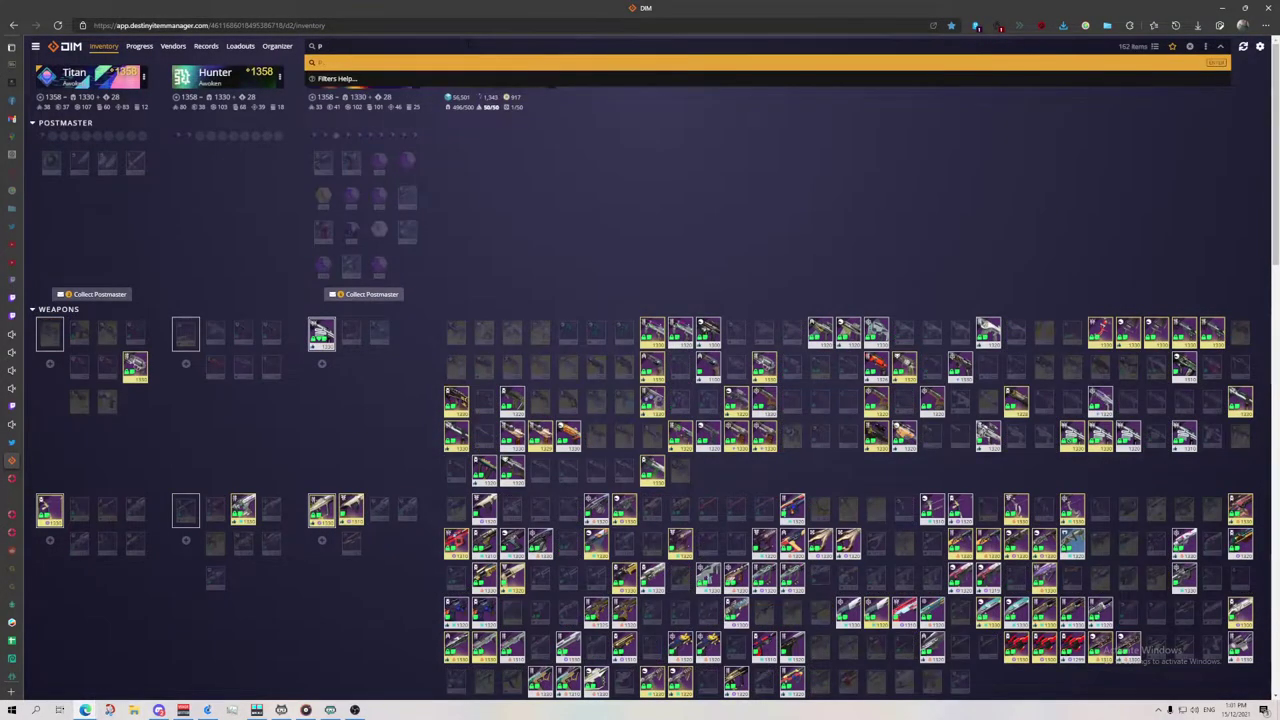
{"action": "type", "text": "e"}
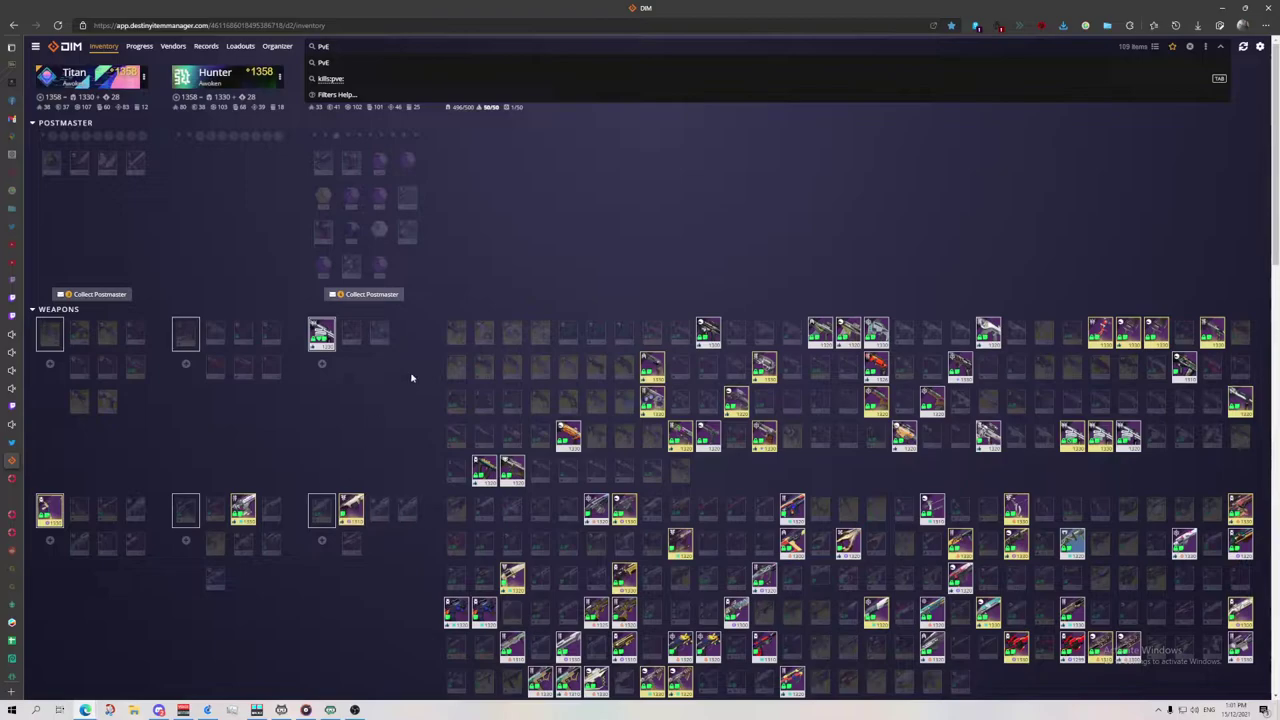
- Search notes:warmind to find the 5 warmind-noted items, then clear the search text
{"action": "key", "text": "BackSpace"}
{"action": "key", "text": "BackSpace"}
{"action": "key", "text": "BackSpace"}
{"action": "type", "text": "warmind"}
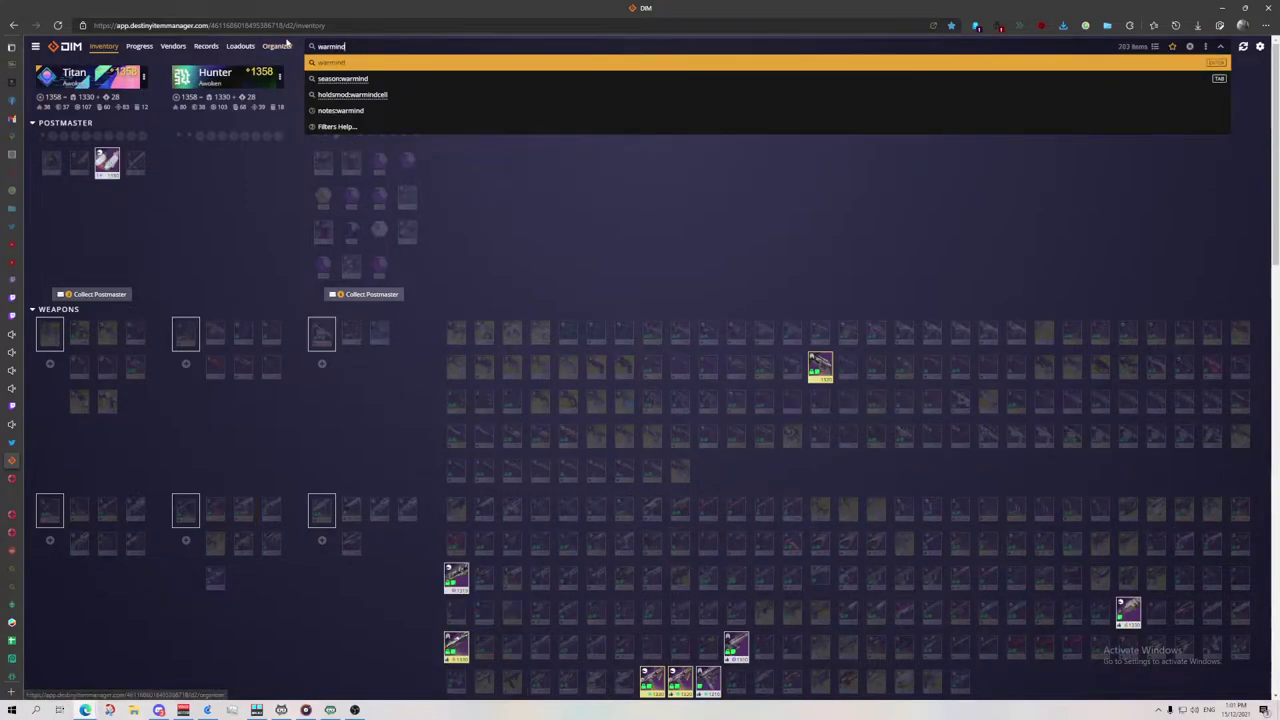
{"action": "scroll", "coordinate": [589, 327], "scroll_direction": "down", "scroll_amount": 1}
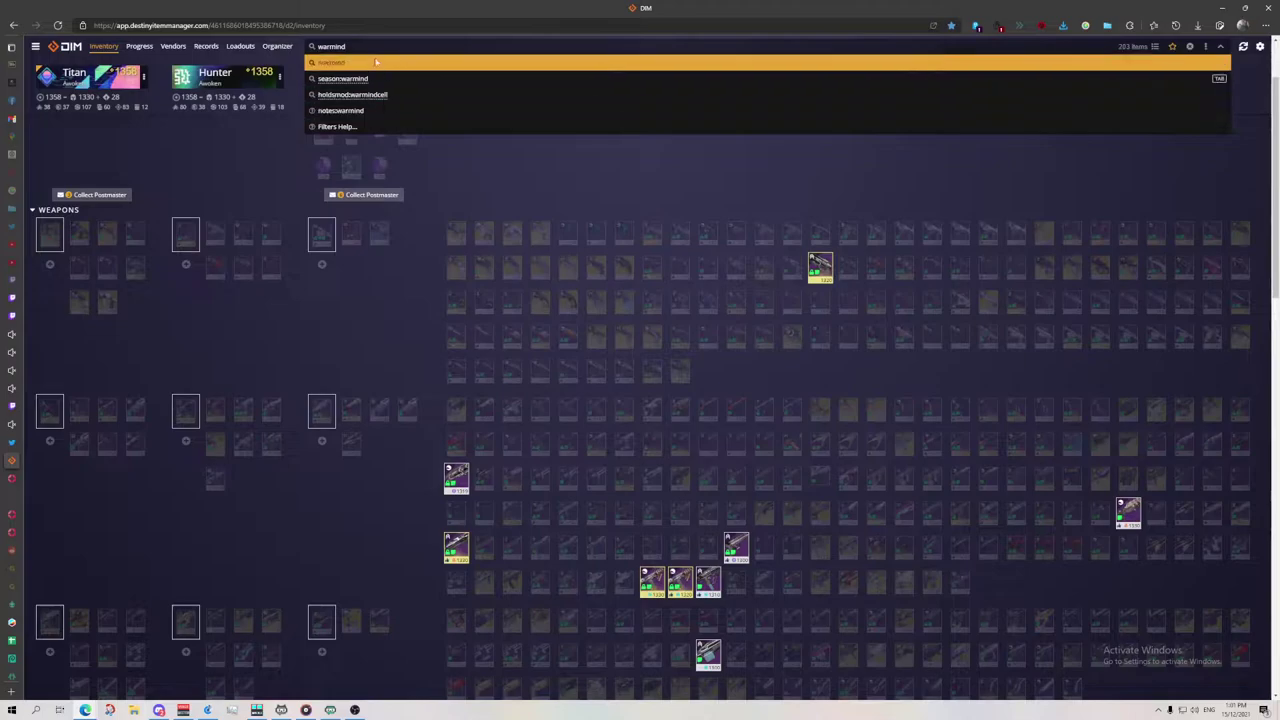
{"action": "left_click", "coordinate": [351, 112]}
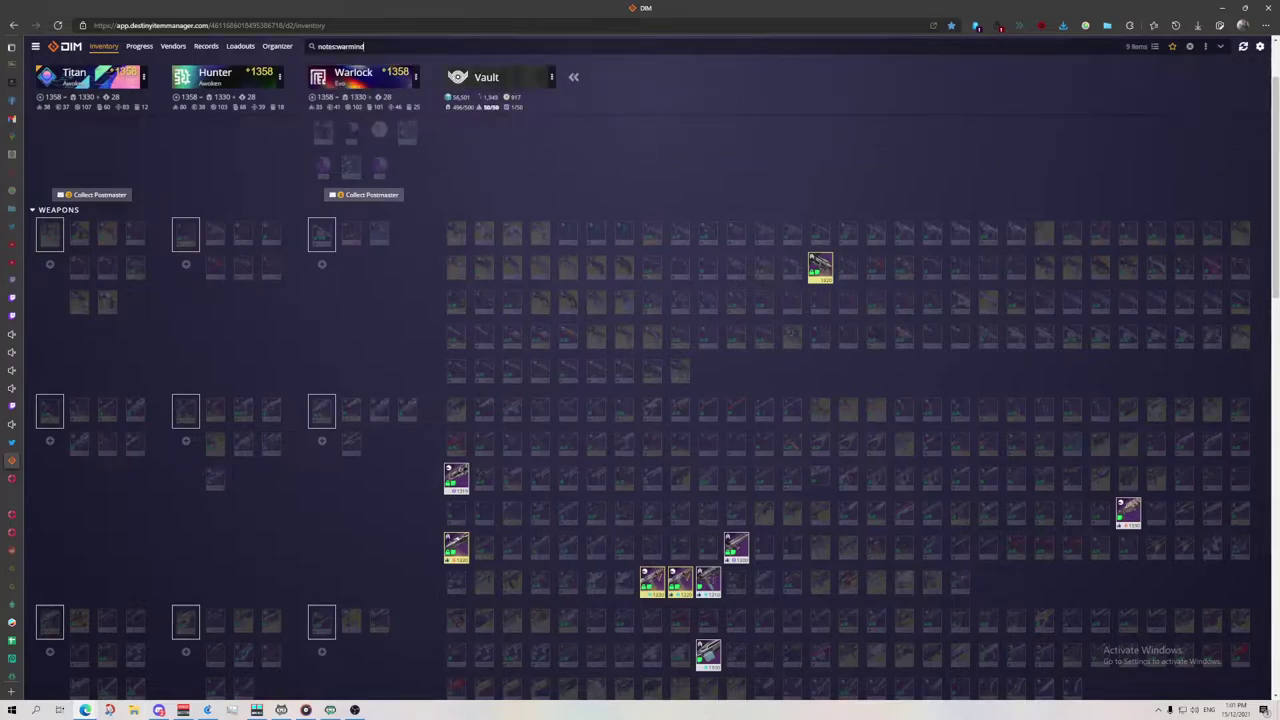
{"action": "key", "text": "f"}
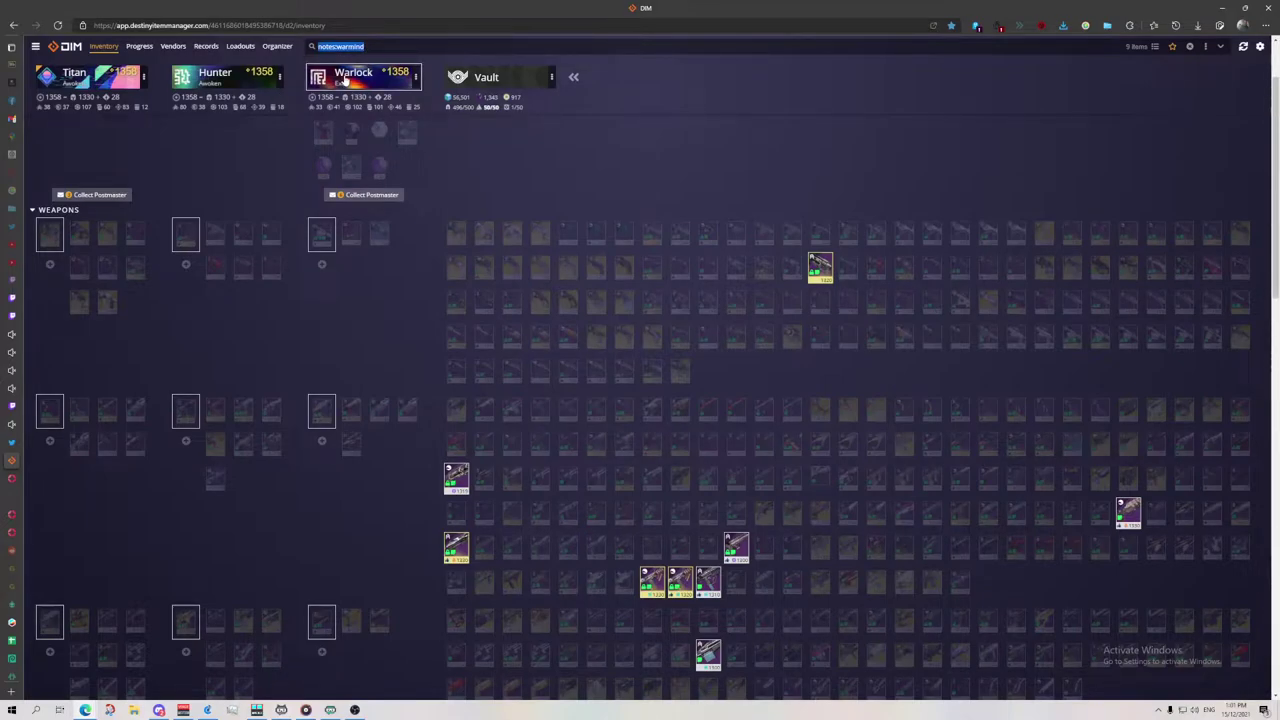
{"action": "key", "text": "BackSpace"}
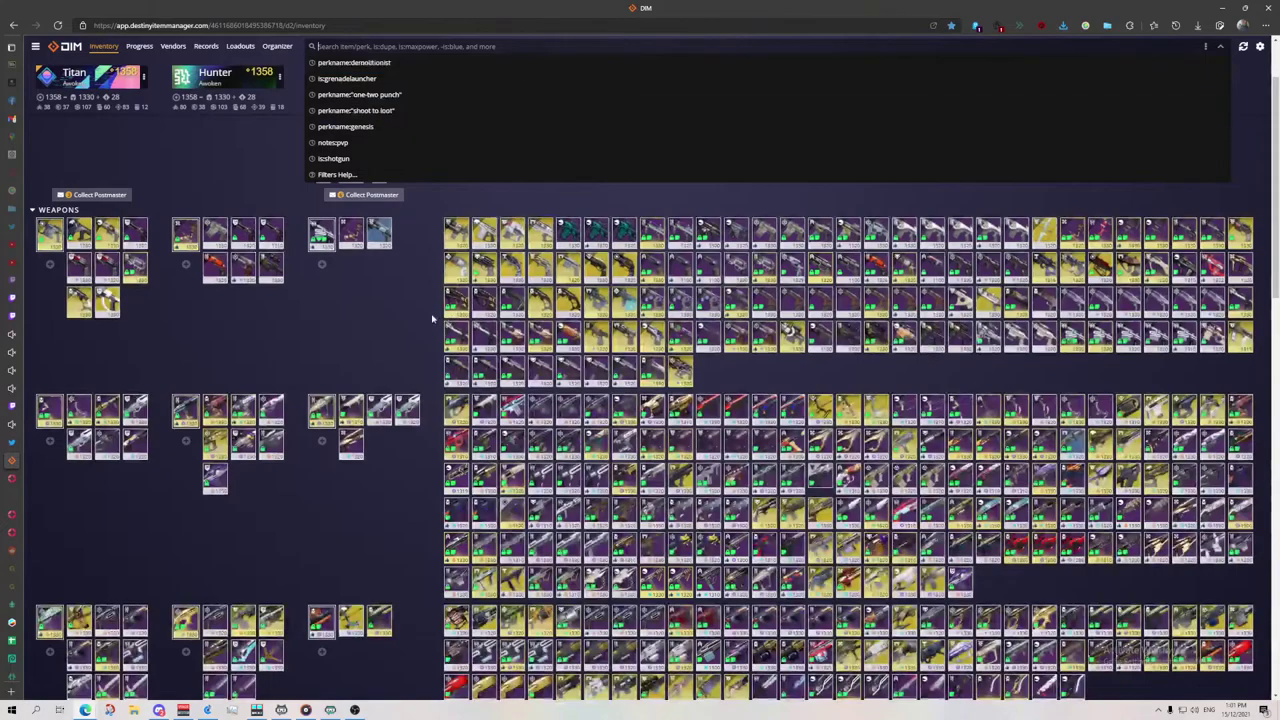
{"action": "left_click", "coordinate": [432, 318]}
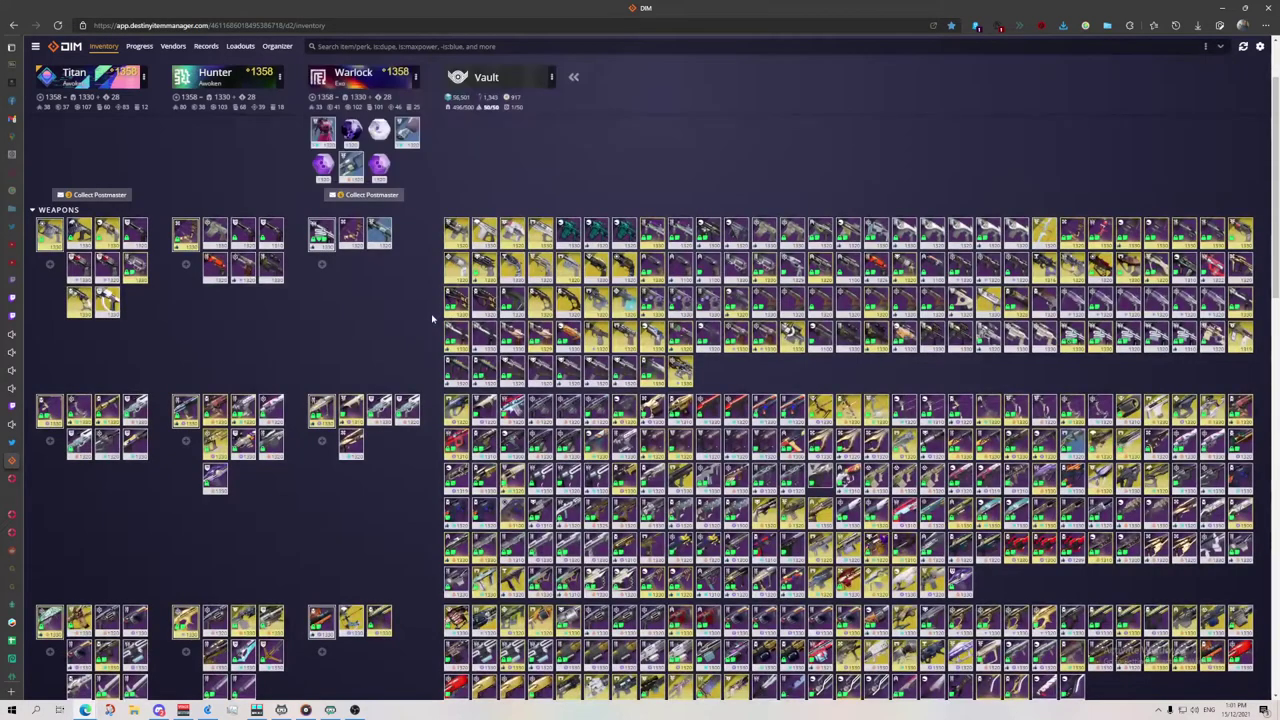
{"action": "left_click", "coordinate": [1260, 46]}
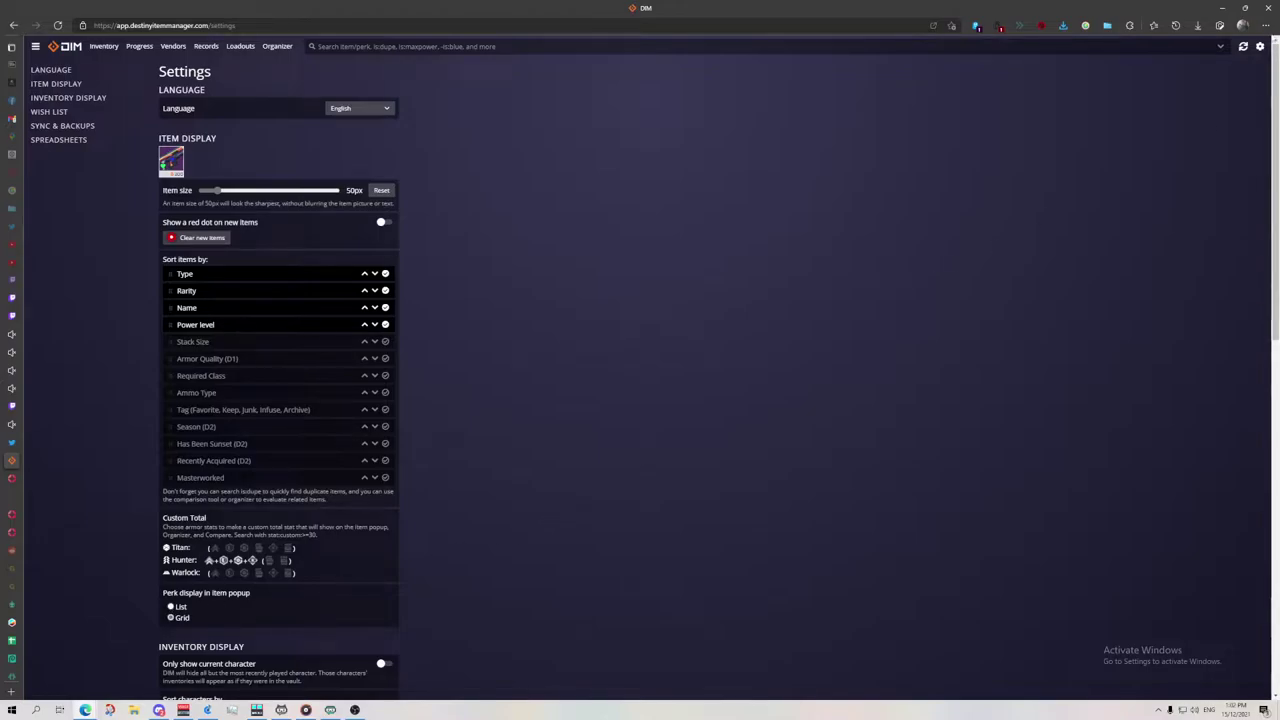
{"action": "key", "text": "i"}
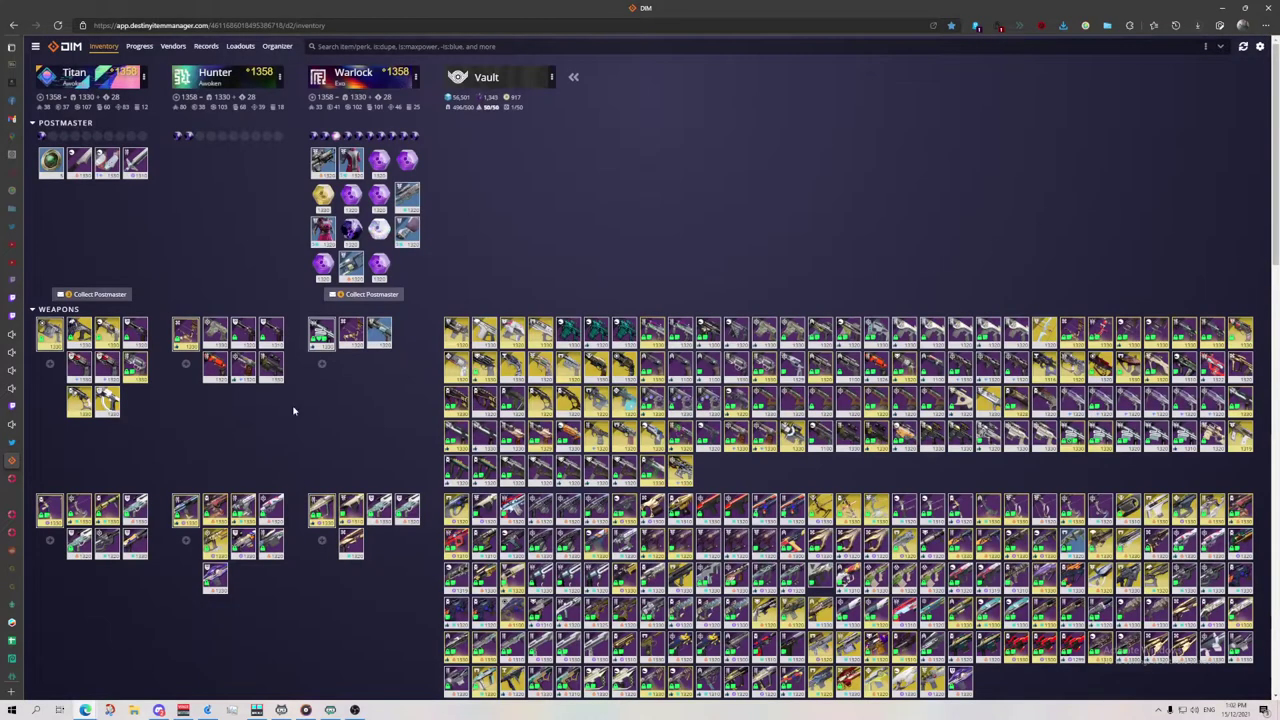
- Switch the Fatebringer (Timelost) details to show weapon perks as a grid
{"action": "left_click", "coordinate": [321, 335]}
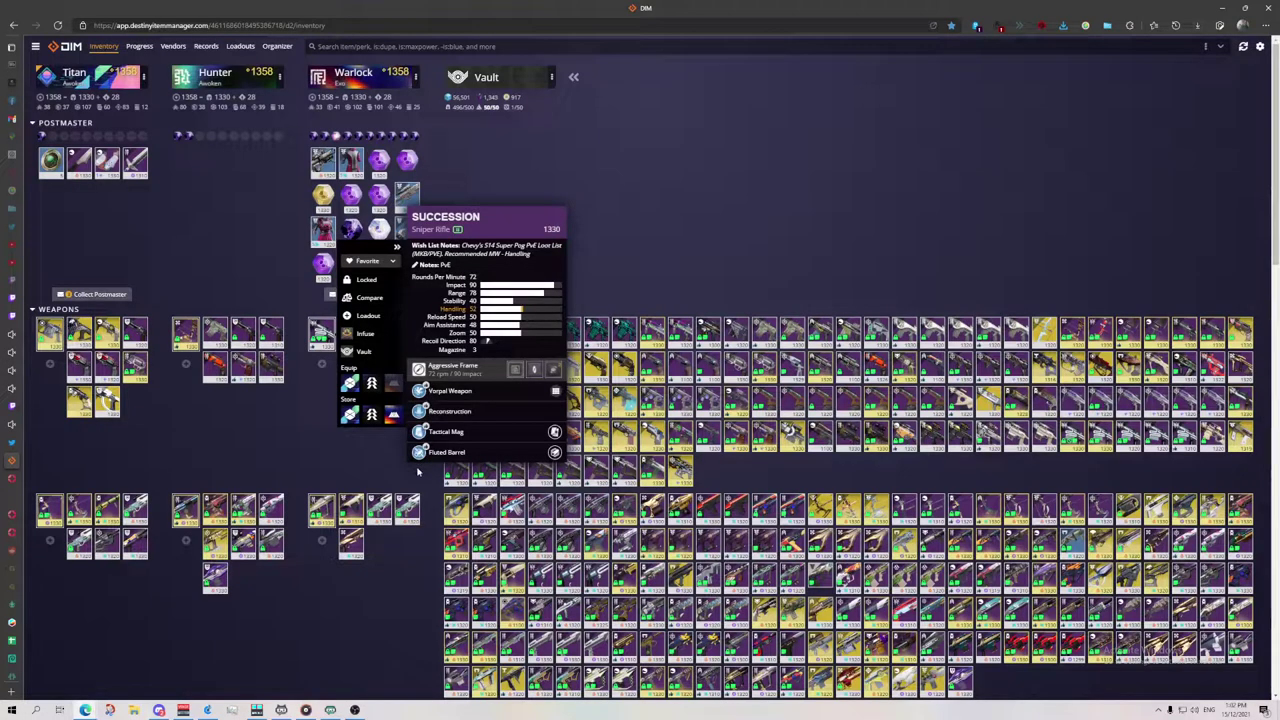
{"action": "left_click", "coordinate": [135, 365]}
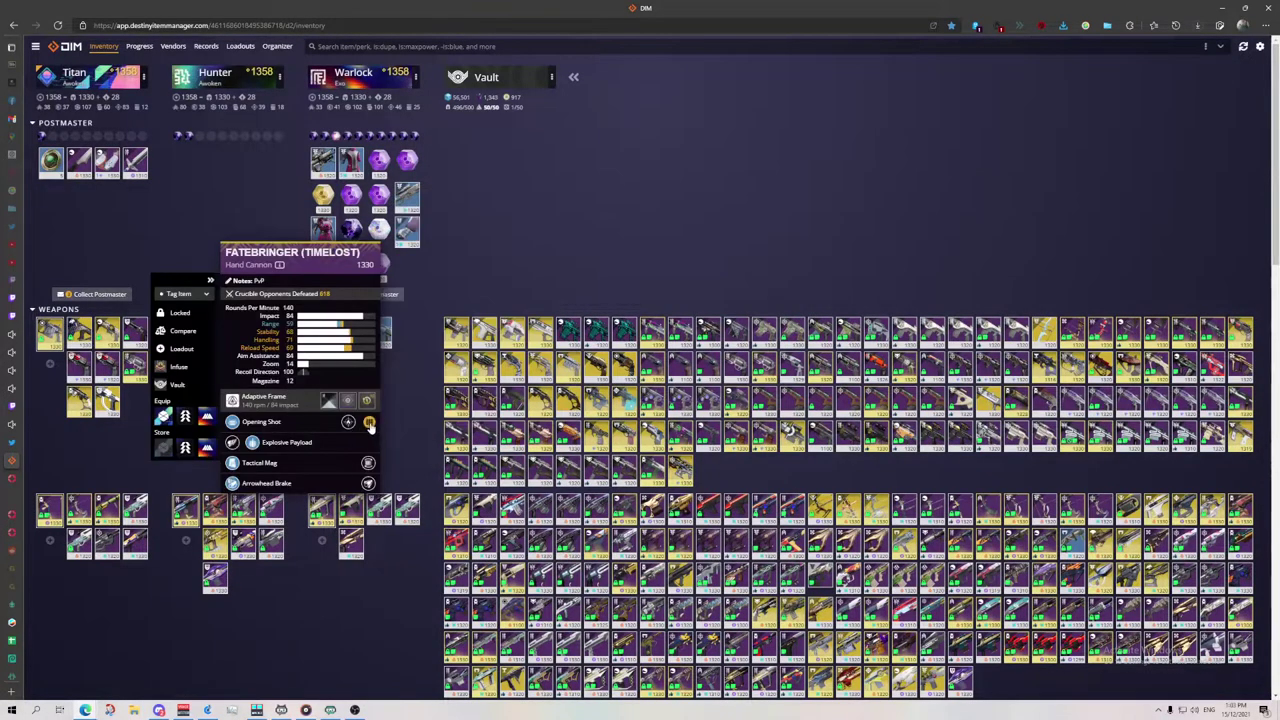
{"action": "left_click", "coordinate": [369, 424]}
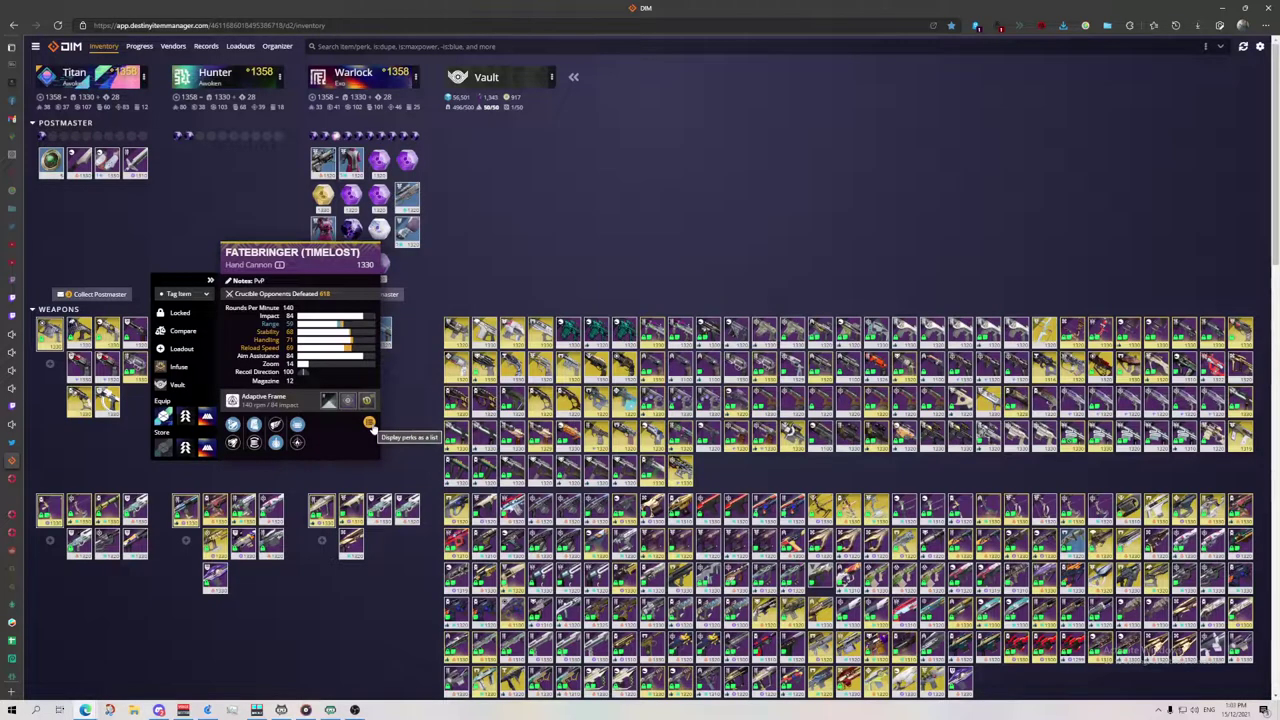
{"action": "left_click", "coordinate": [404, 459]}
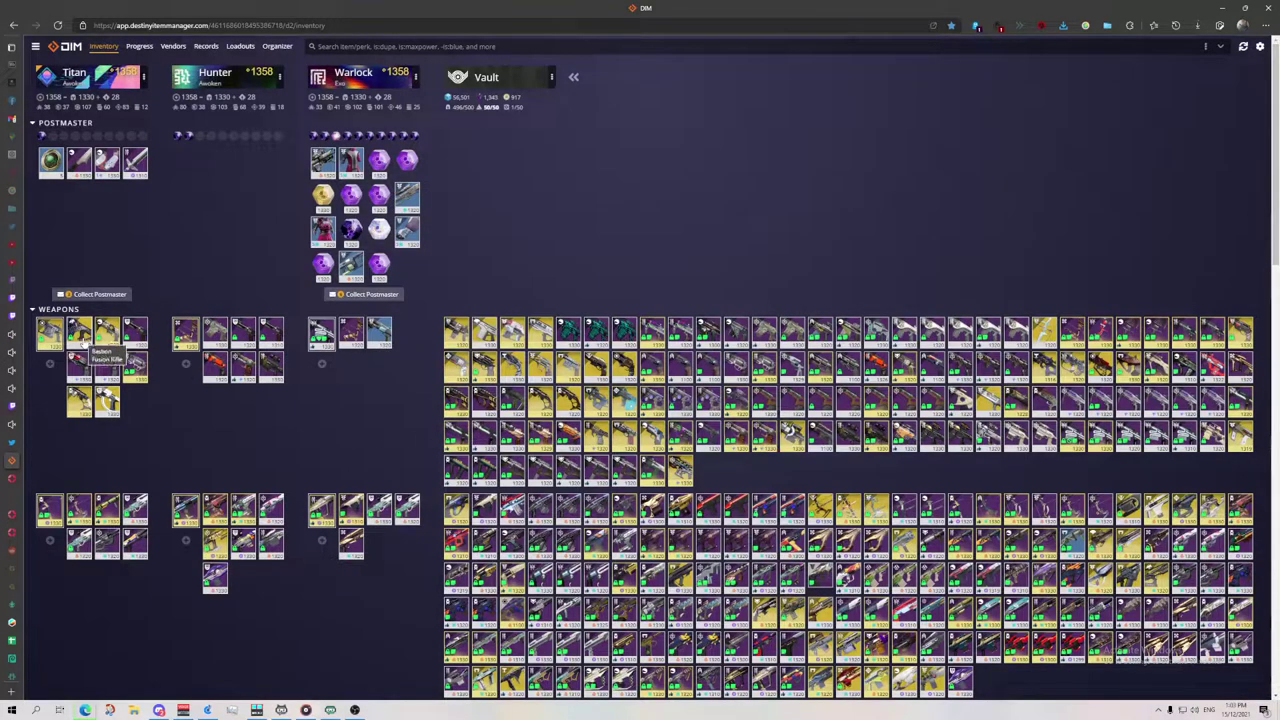
- Send Bastion, Fatebringer (Timelost) and another Titan weapon to the vault
{"action": "left_click_drag", "start_coordinate": [85, 340], "coordinate": [540, 410]}
{"action": "left_click_drag", "start_coordinate": [107, 366], "coordinate": [560, 420]}
{"action": "left_click_drag", "start_coordinate": [131, 338], "coordinate": [516, 412]}
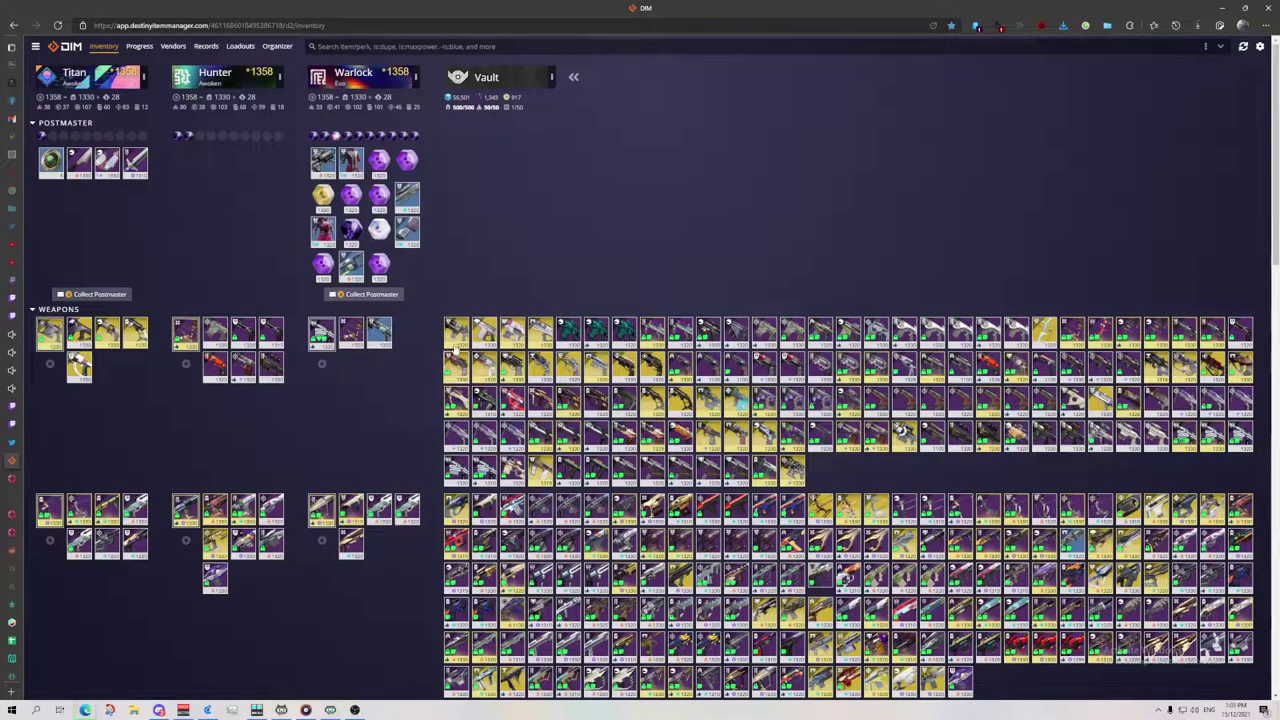
- Move exotics including Wish-Ender from the vault to the Titan, and send Succession to the vault
{"action": "left_click_drag", "start_coordinate": [456, 345], "coordinate": [108, 416]}
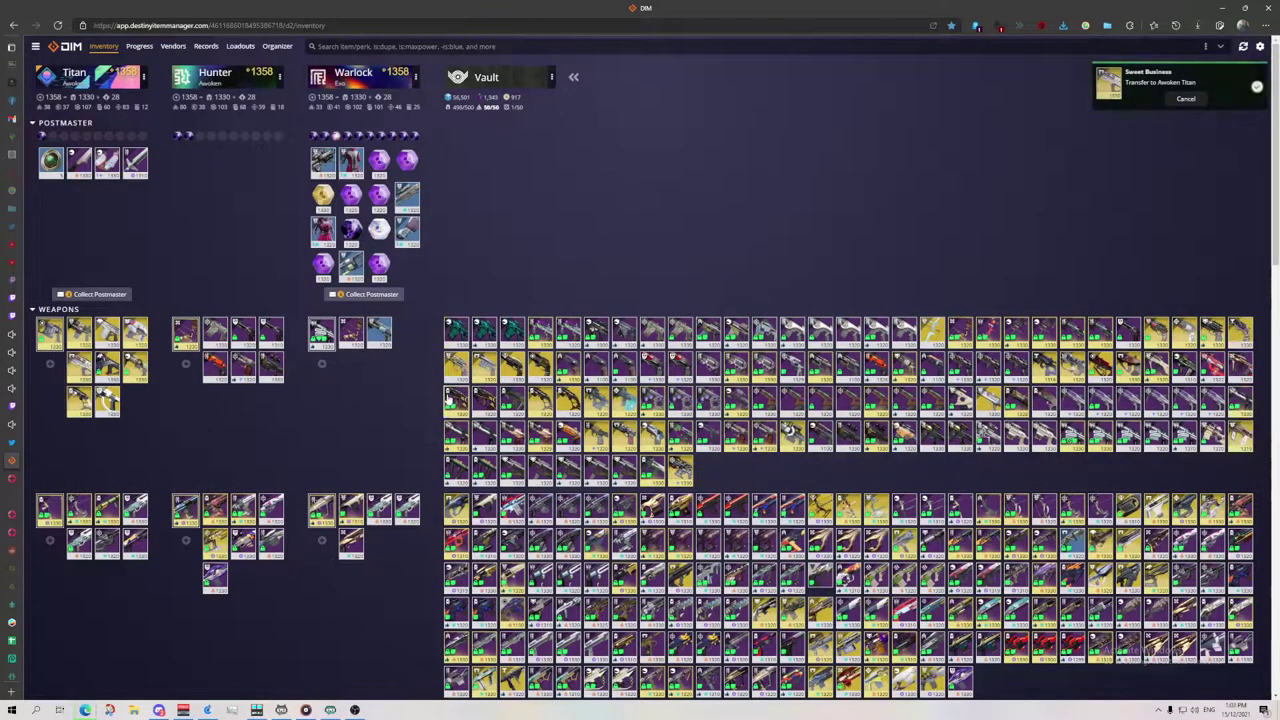
{"action": "left_click_drag", "start_coordinate": [934, 330], "coordinate": [108, 408]}
{"action": "left_click", "coordinate": [101, 377]}
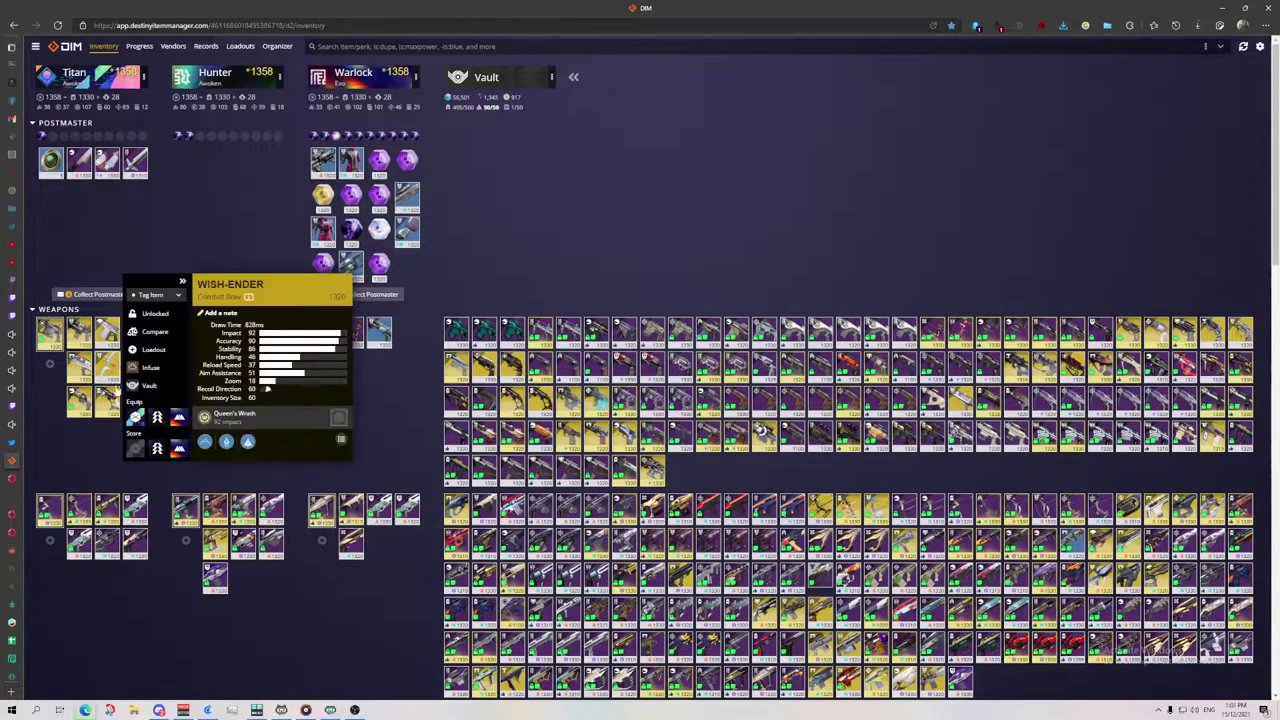
{"action": "left_click", "coordinate": [89, 463]}
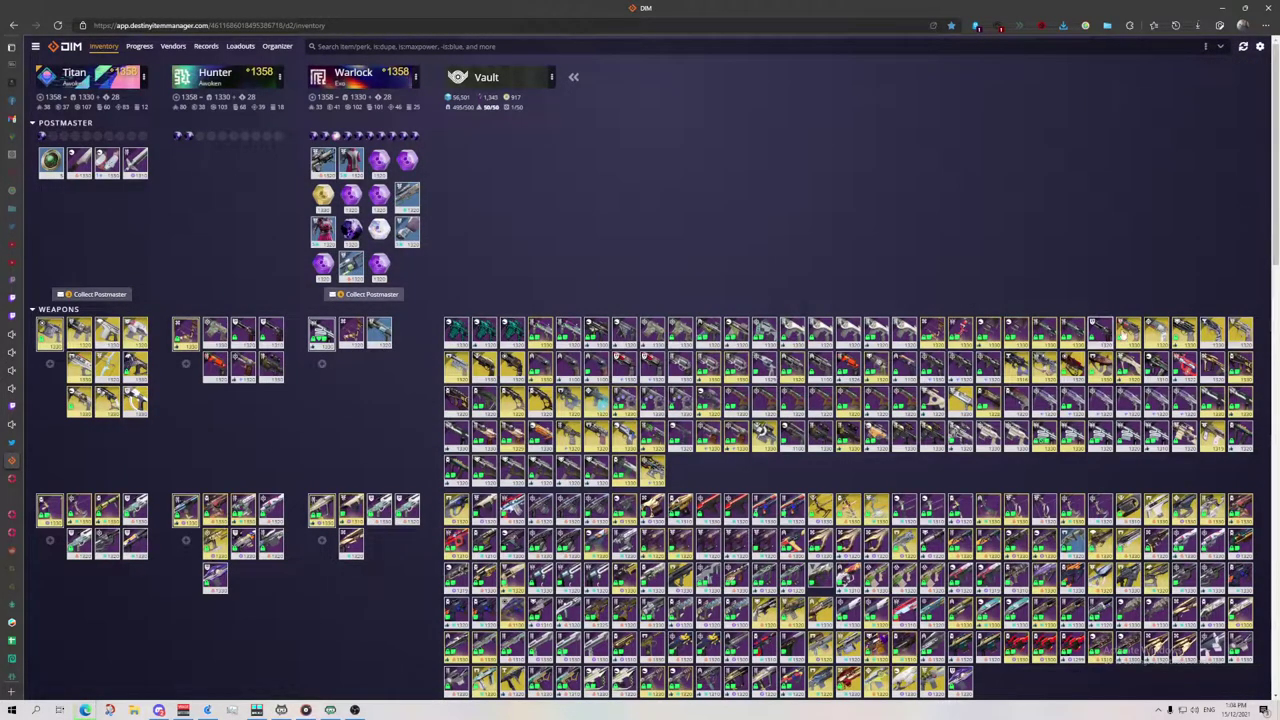
{"action": "left_click_drag", "start_coordinate": [1128, 333], "coordinate": [580, 395]}
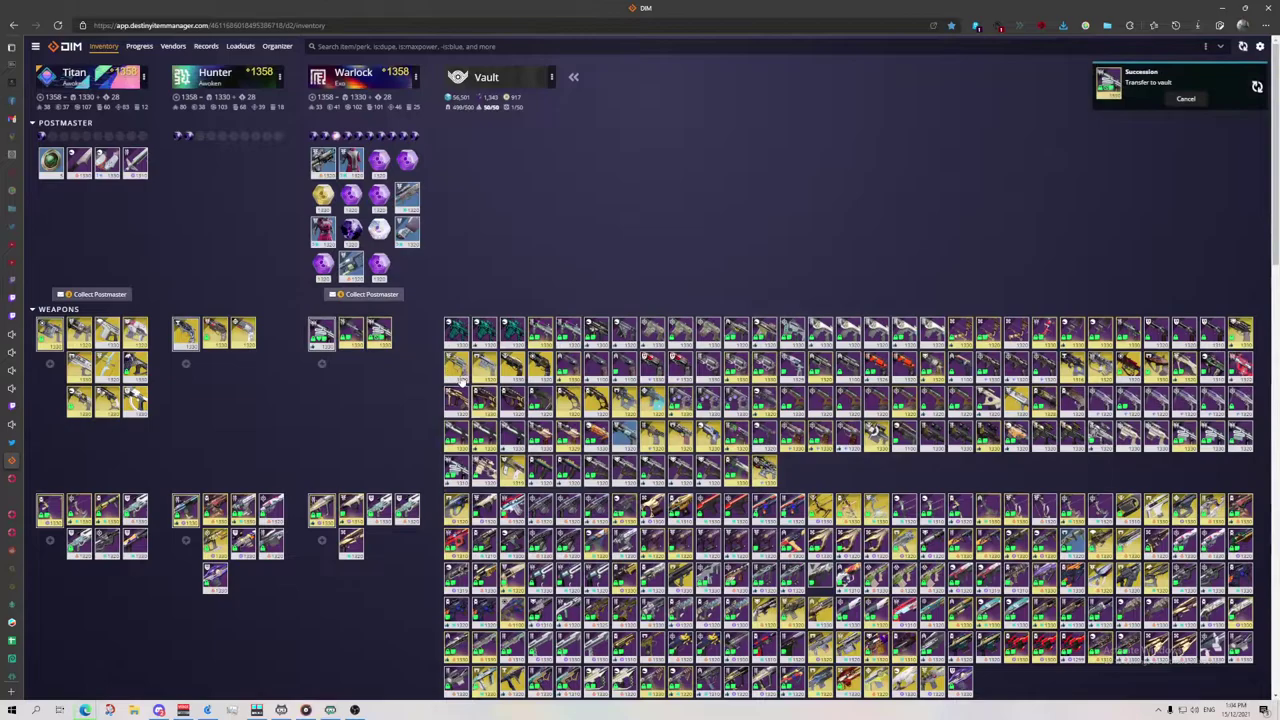
{"action": "left_click_drag", "start_coordinate": [470, 385], "coordinate": [608, 422]}
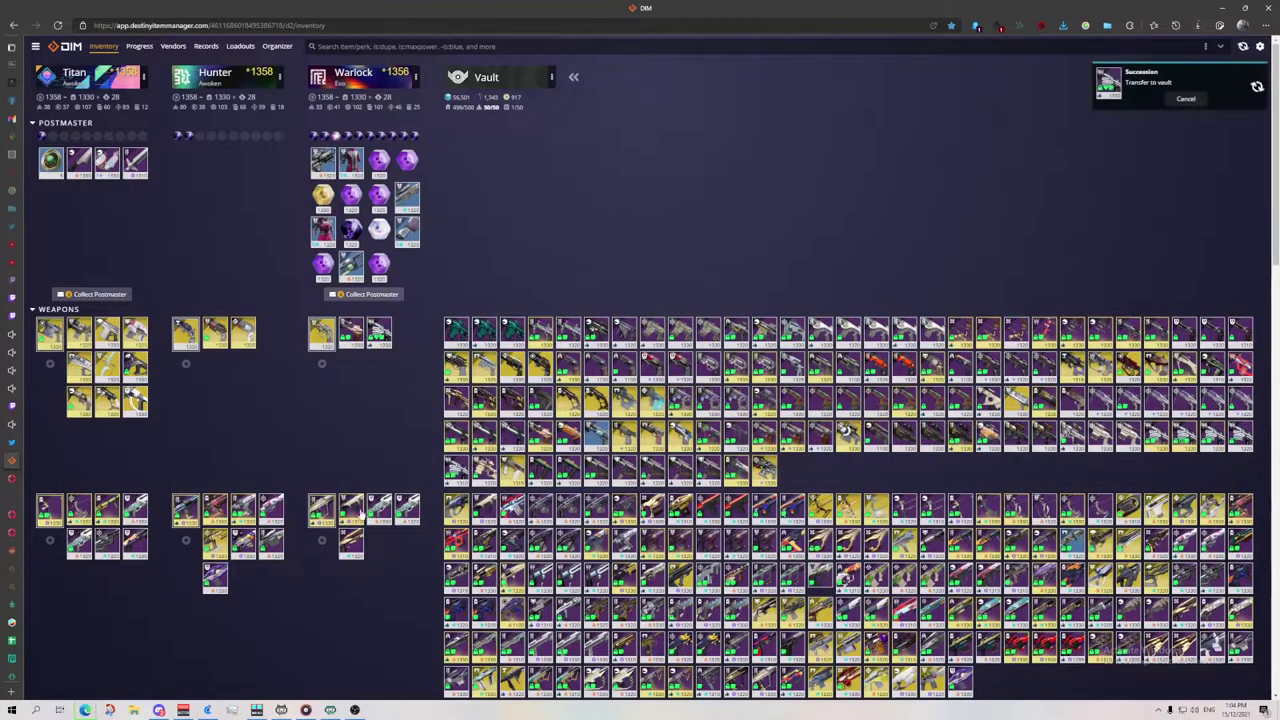
- Move a pair of vault boots onto the Warlock and send its kinetic weapon into the vault
{"action": "scroll", "coordinate": [330, 540], "scroll_direction": "down", "scroll_amount": 10}
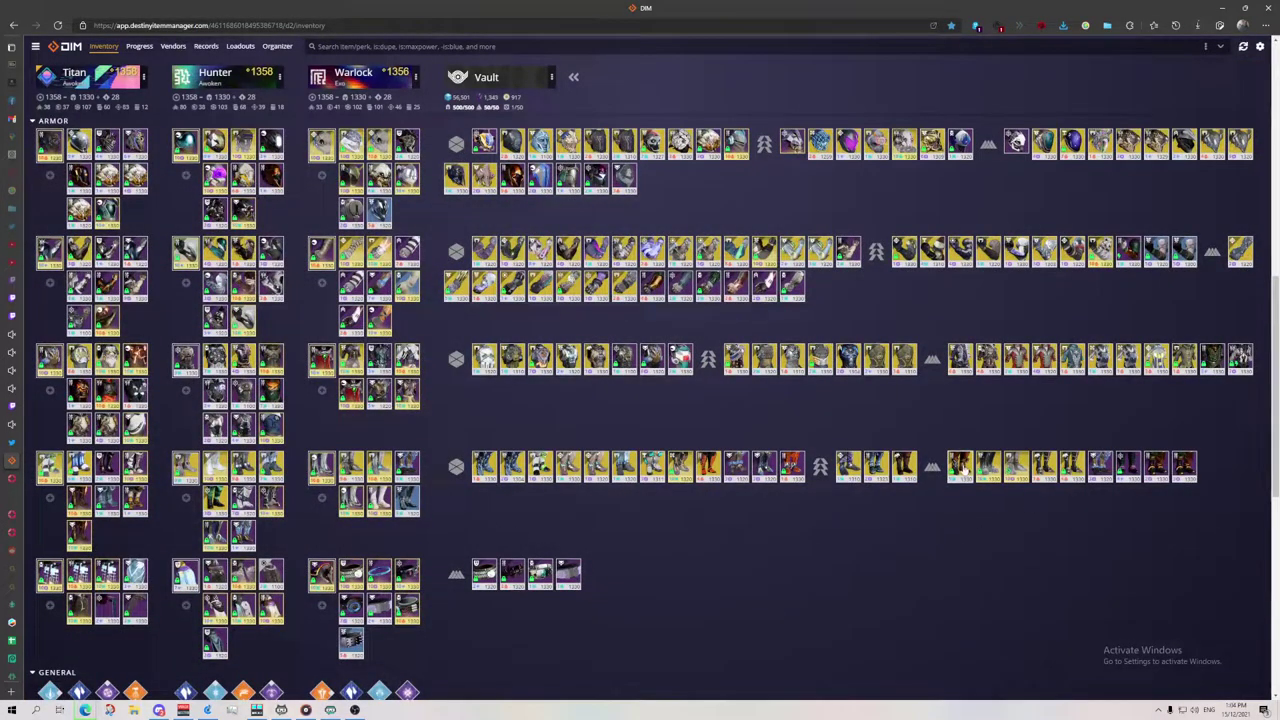
{"action": "left_click_drag", "start_coordinate": [1072, 468], "coordinate": [430, 533]}
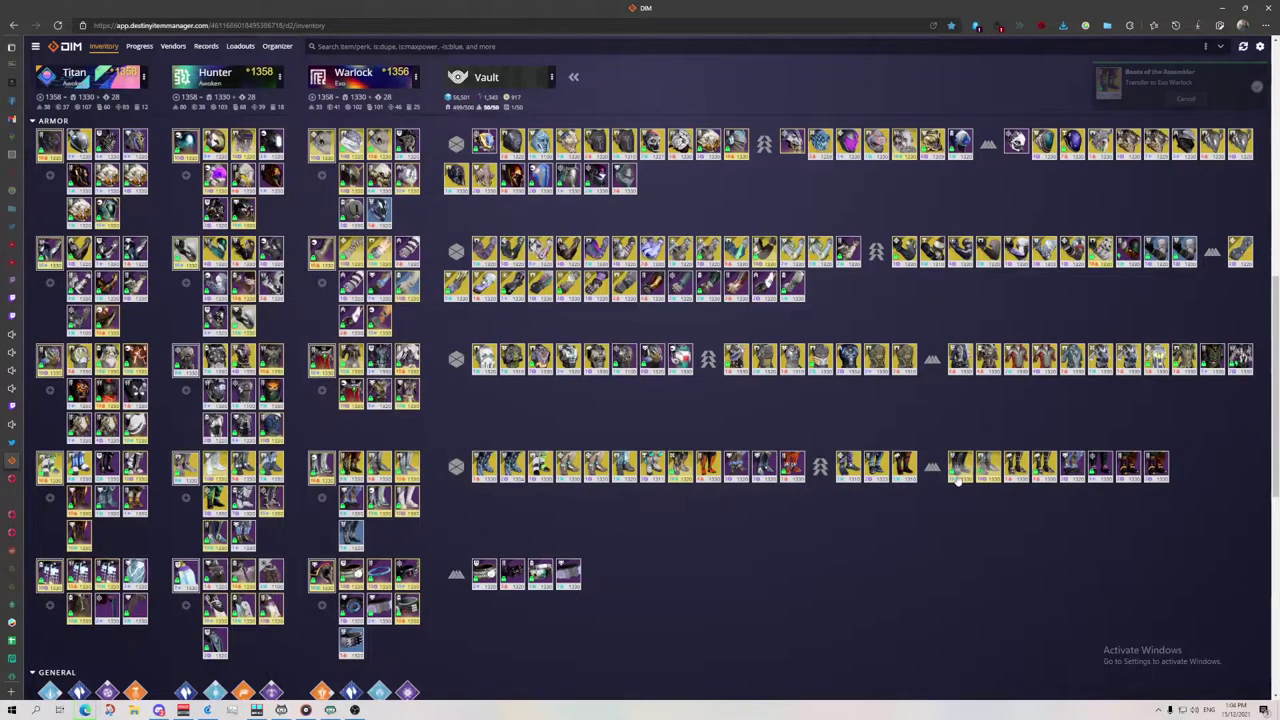
{"action": "mouse_move", "coordinate": [960, 468]}
{"action": "left_mouse_down"}
{"action": "mouse_move", "coordinate": [777, 517]}
{"action": "mouse_move", "coordinate": [964, 473]}
{"action": "left_mouse_up"}
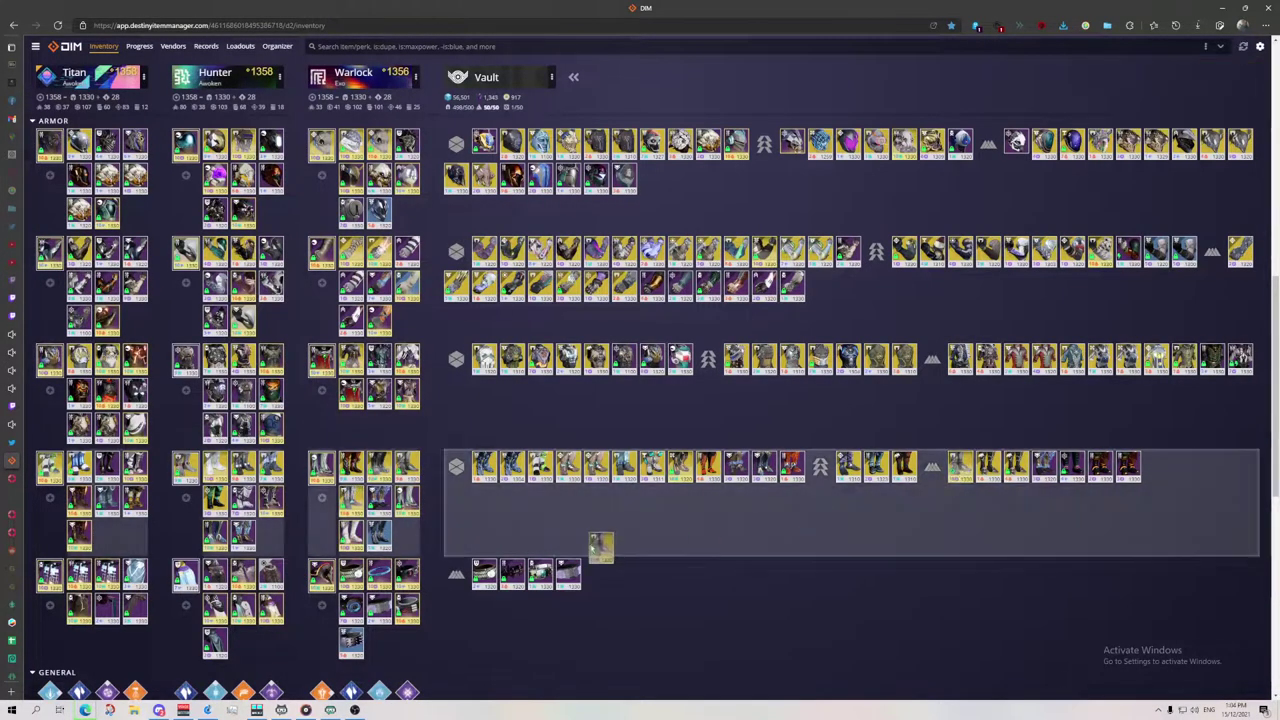
{"action": "scroll", "coordinate": [304, 570], "scroll_direction": "up", "scroll_amount": 10}
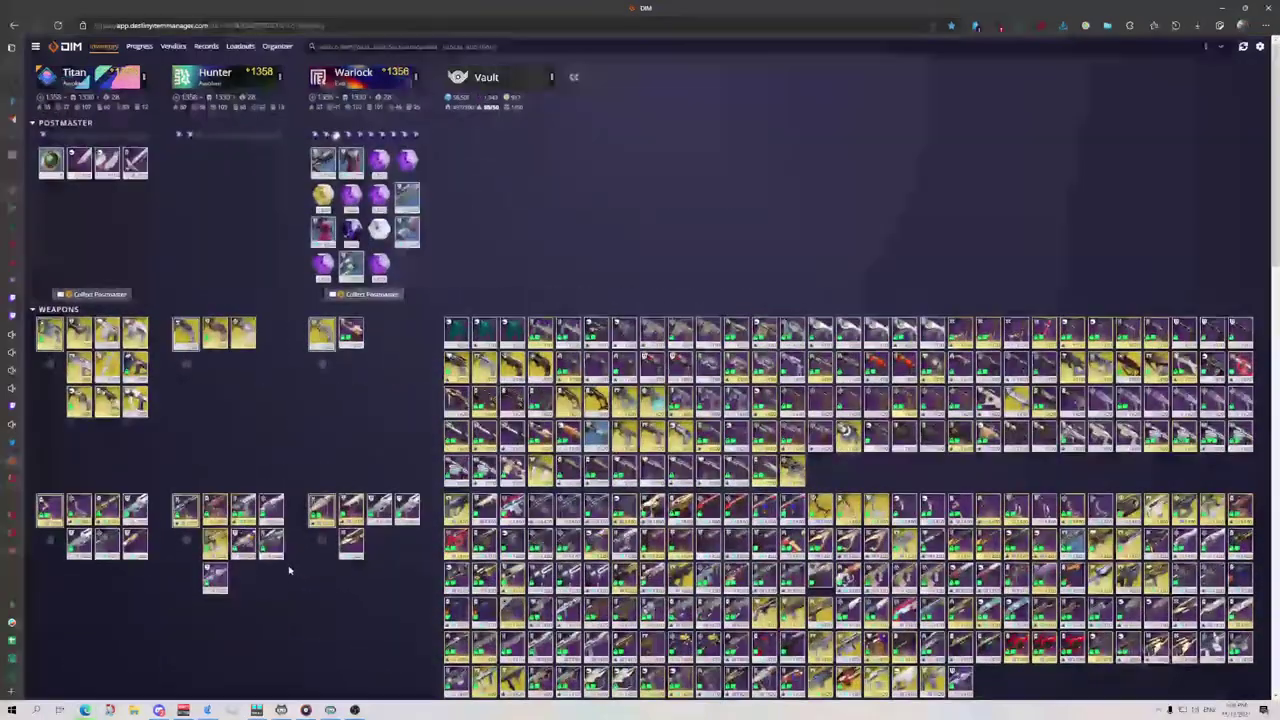
{"action": "left_click_drag", "start_coordinate": [351, 328], "coordinate": [460, 455]}
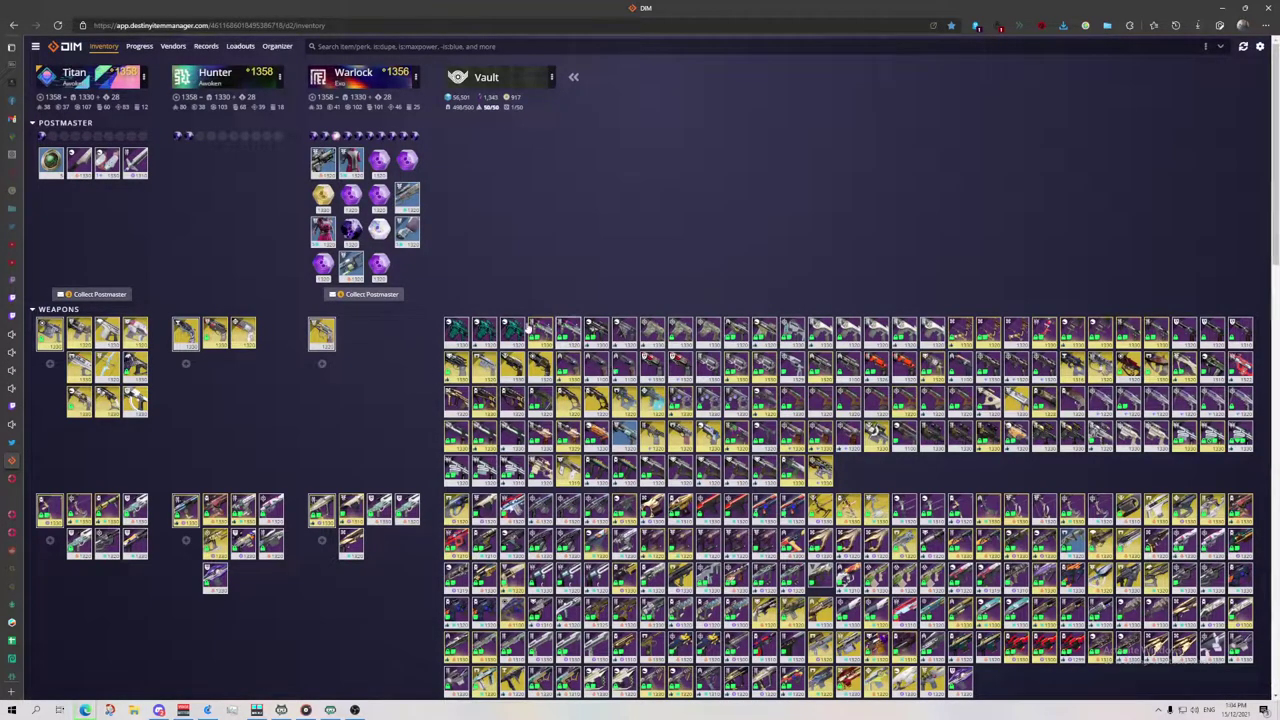
- Filter the inventory with the is:autorifle search
{"action": "key", "text": "slash"}
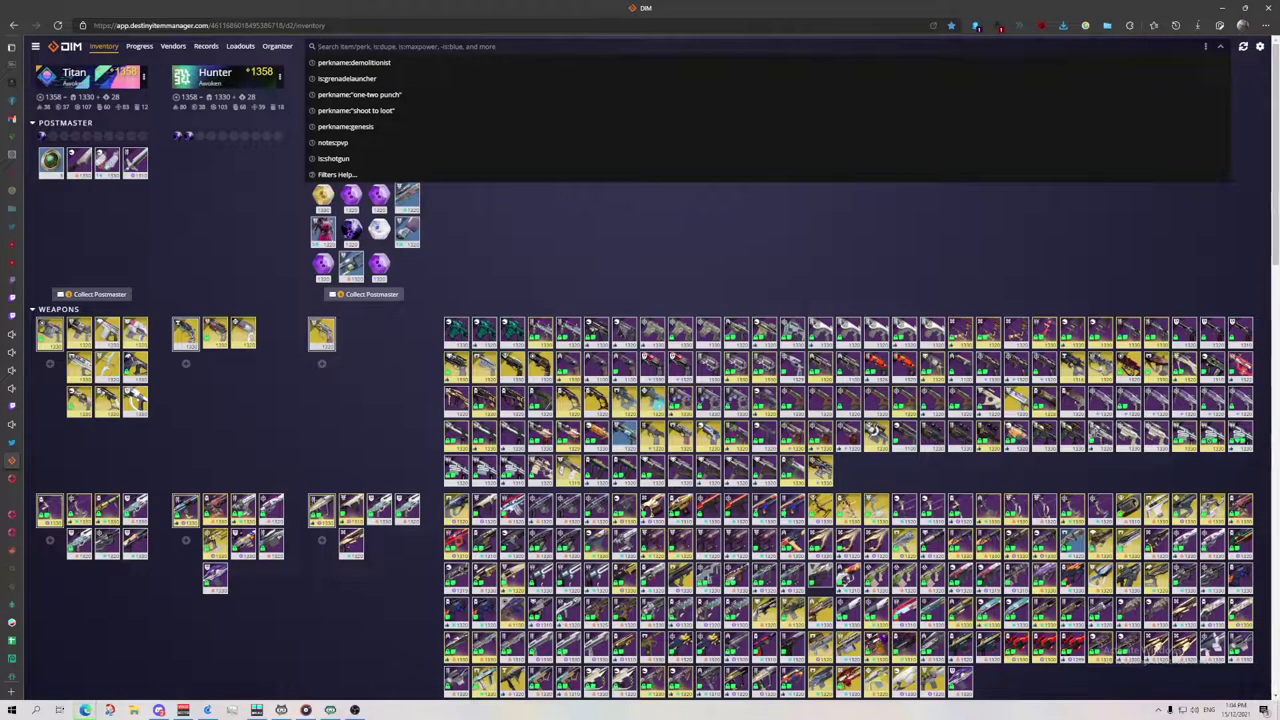
{"action": "type", "text": "autor"}
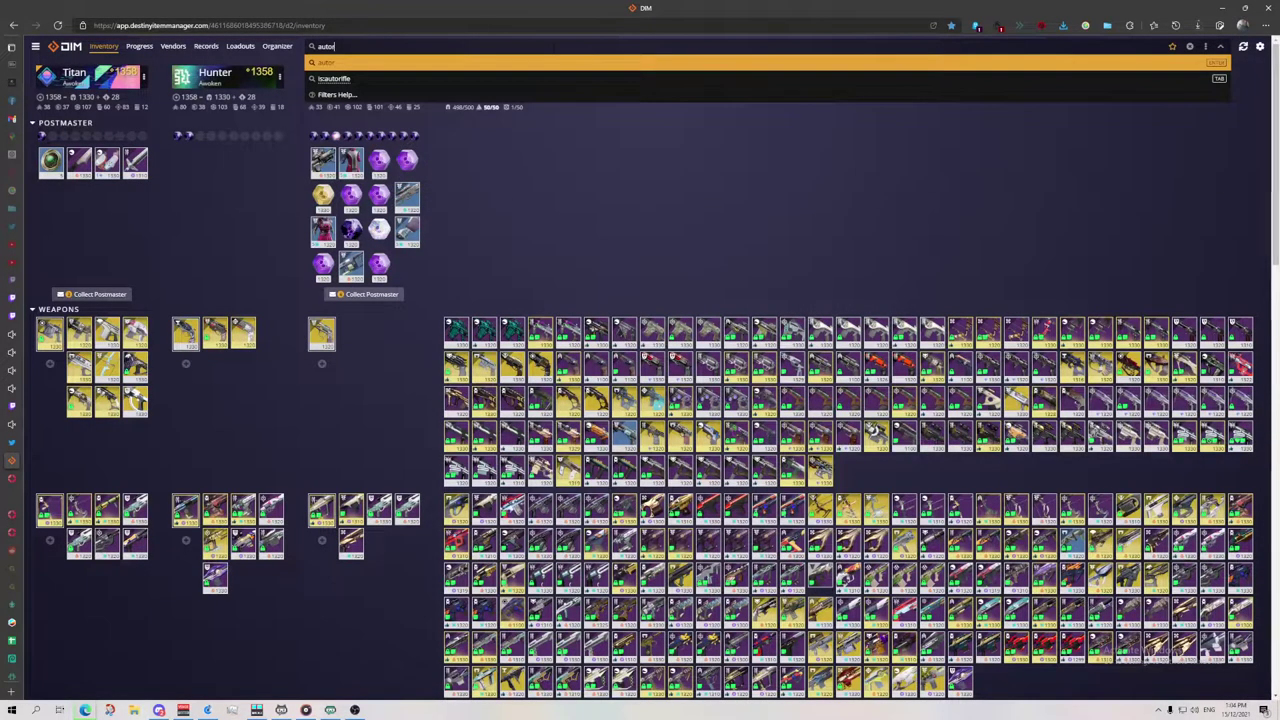
{"action": "left_click", "coordinate": [530, 78]}
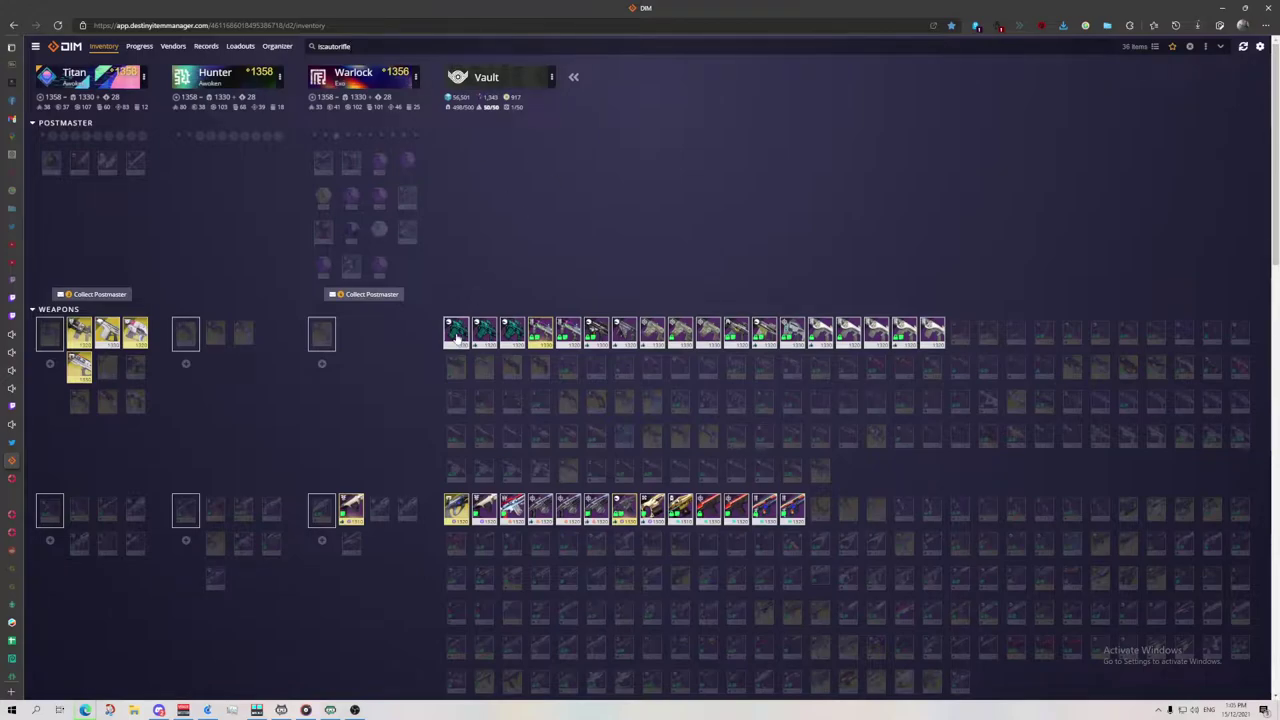
- Review the stats of BrayTech Werewolf, Chroma Rush and Scathelocke
{"action": "left_click", "coordinate": [457, 336]}
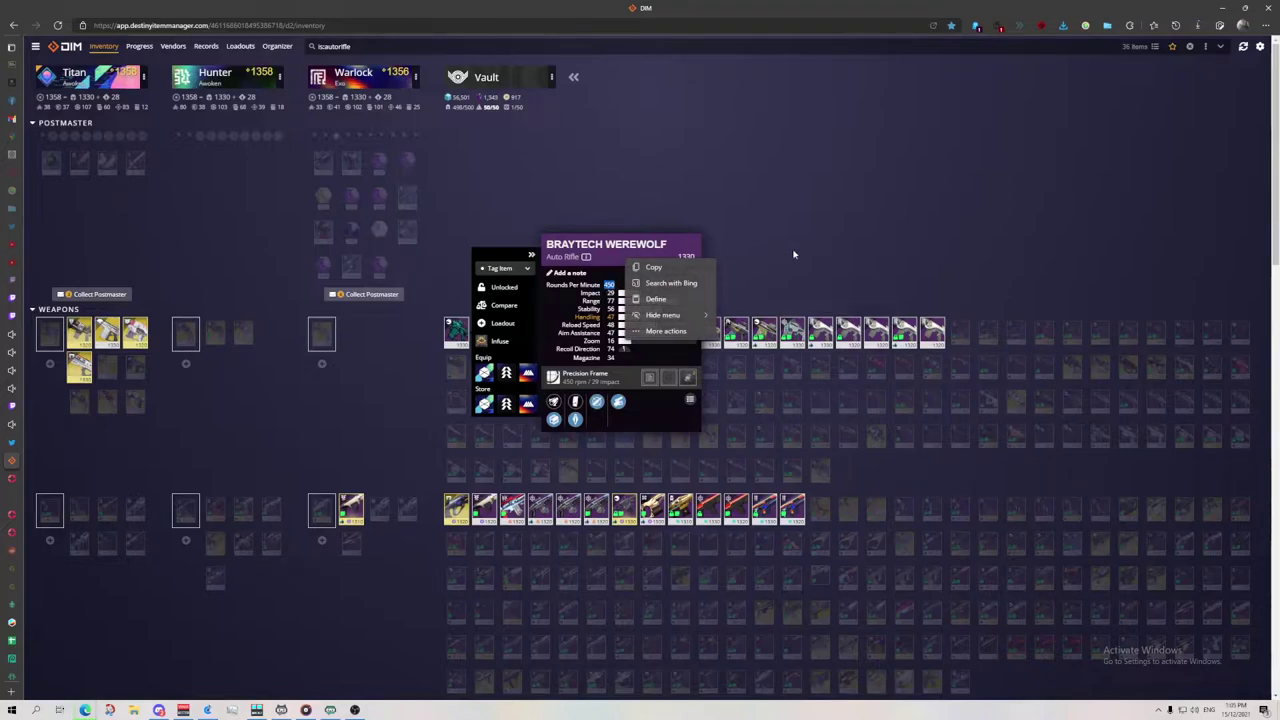
{"action": "left_click", "coordinate": [714, 247]}
{"action": "left_click", "coordinate": [541, 330]}
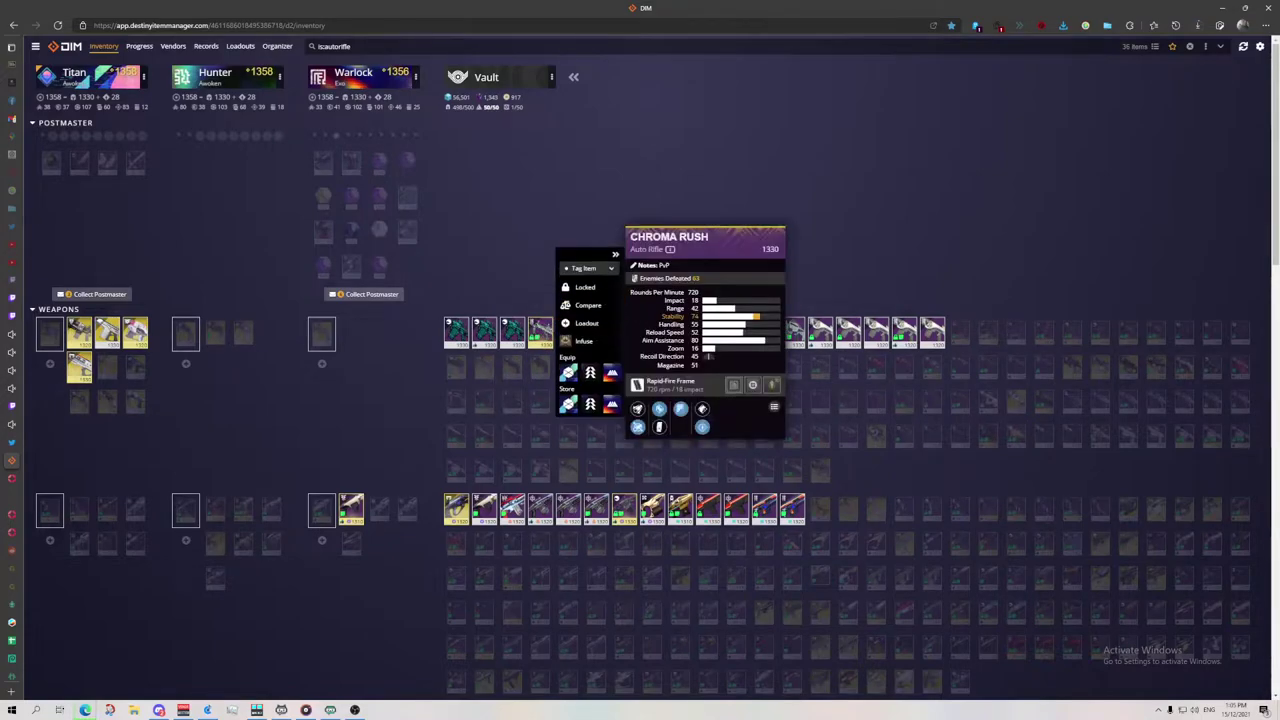
{"action": "left_click", "coordinate": [863, 251]}
{"action": "left_click", "coordinate": [655, 333]}
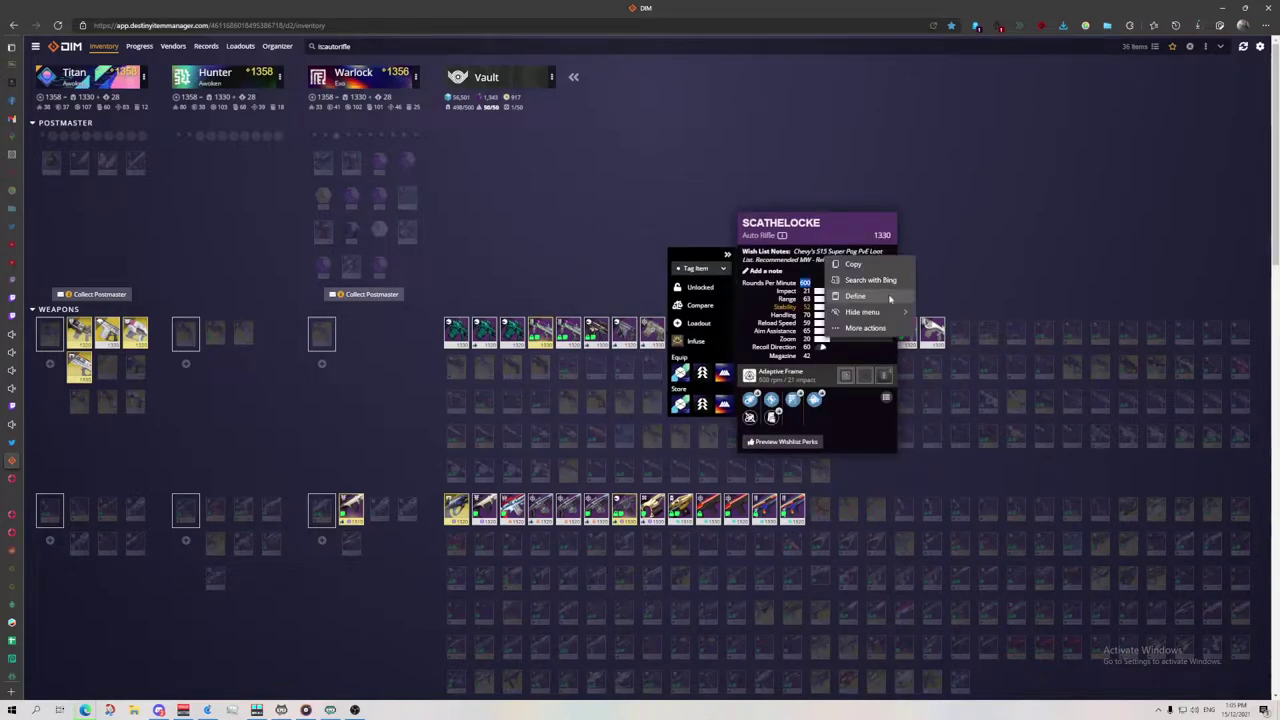
{"action": "left_click", "coordinate": [968, 252]}
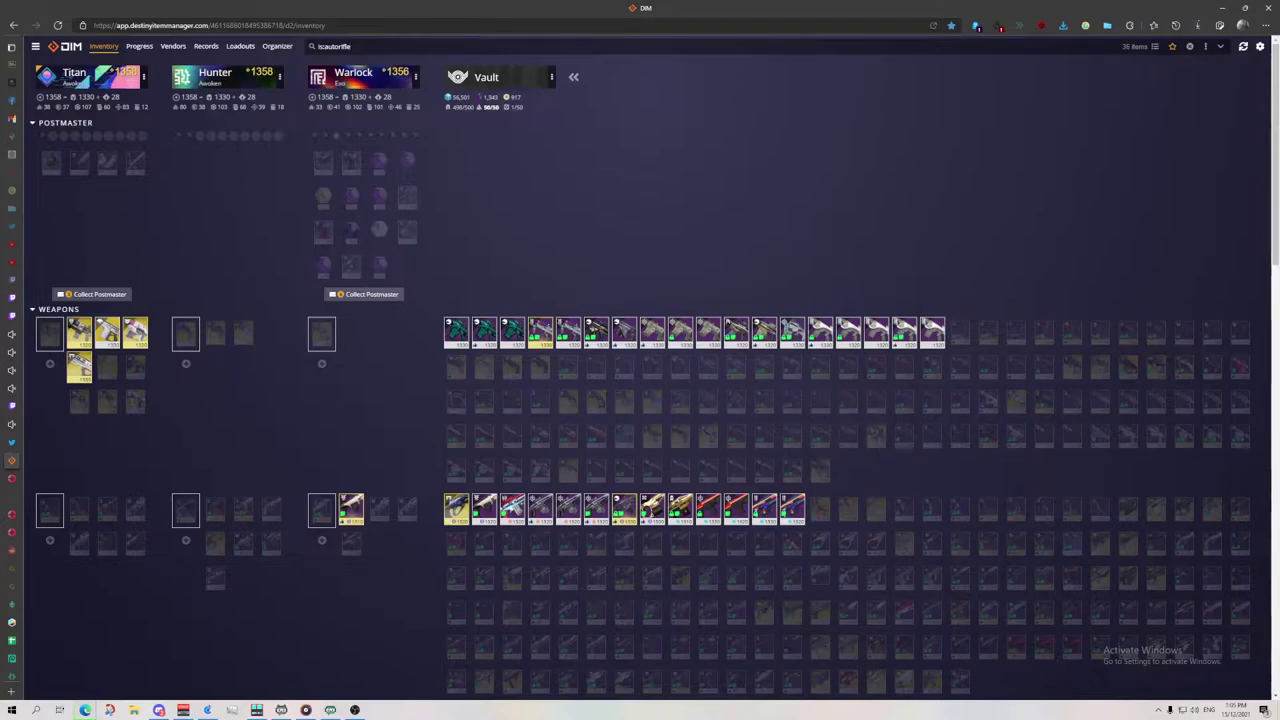
- Search is:autorifle perkname:"adaptive frame" and scroll through the 8 matching weapons
{"action": "type", "text": "/ adap"}
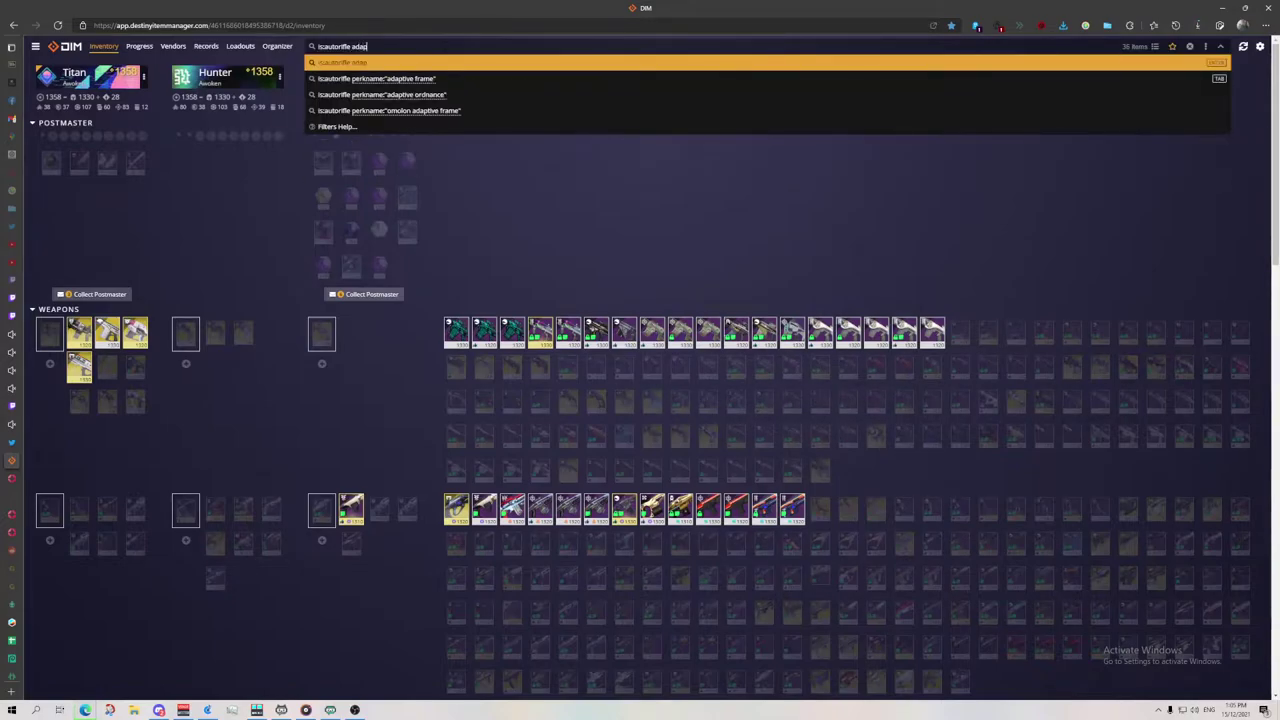
{"action": "left_click", "coordinate": [441, 79]}
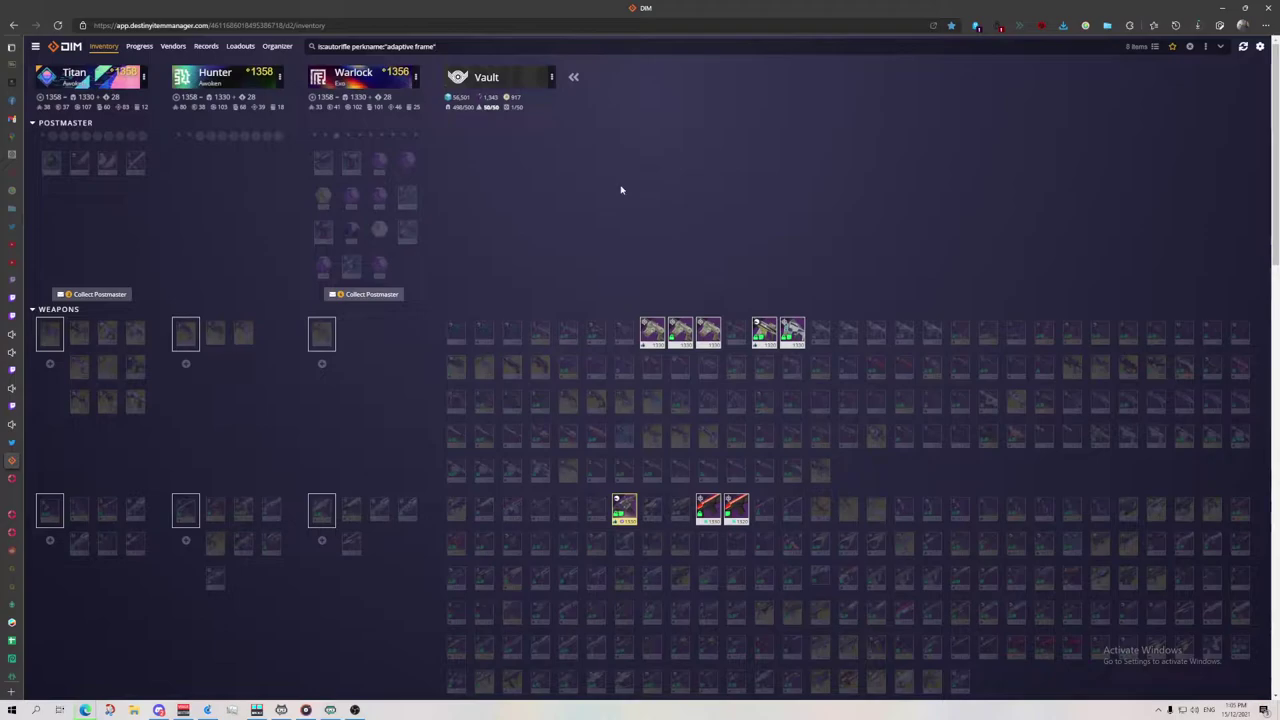
{"action": "scroll", "coordinate": [575, 335], "scroll_direction": "down", "scroll_amount": 2}
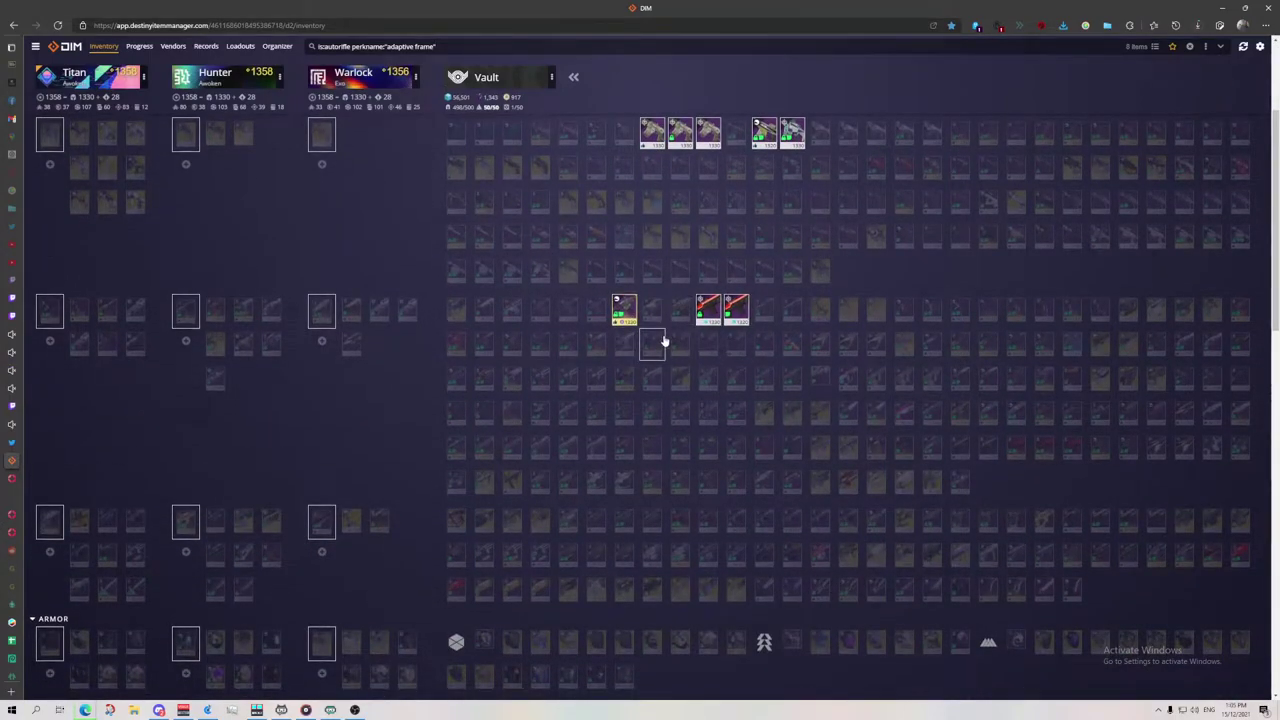
{"action": "scroll", "coordinate": [666, 337], "scroll_direction": "up", "scroll_amount": 1}
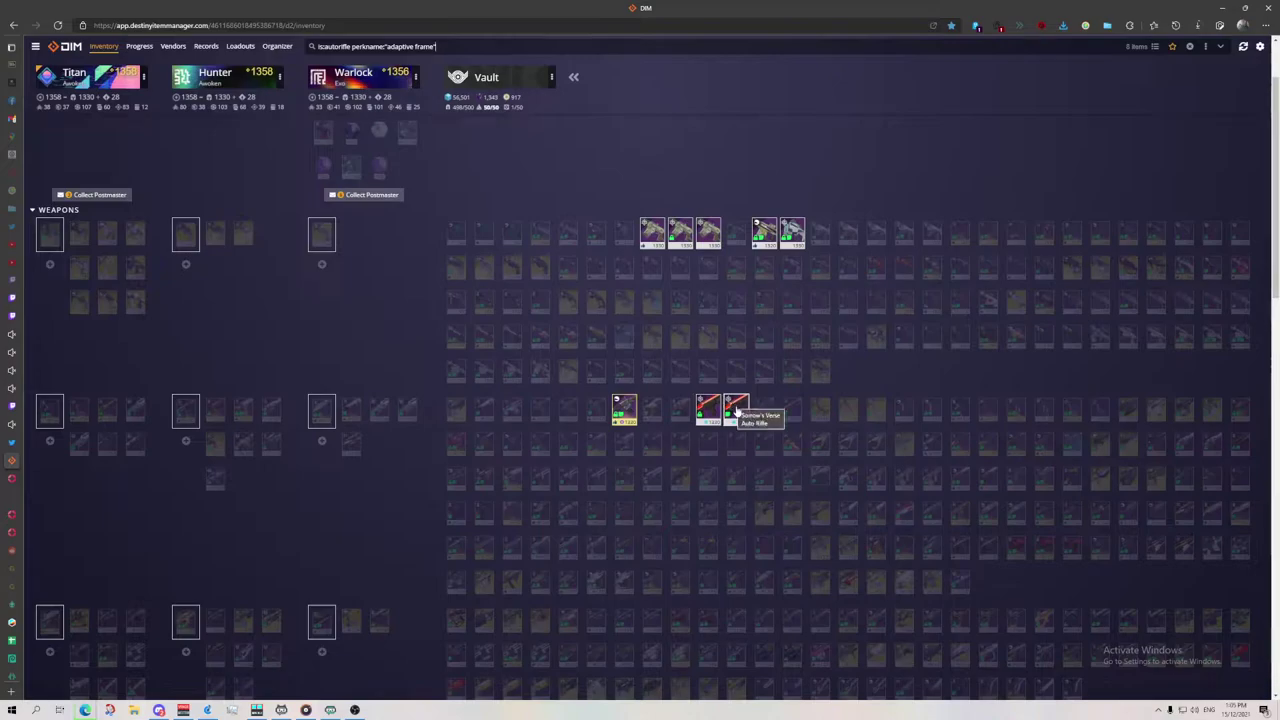
{"action": "left_click", "coordinate": [625, 410]}
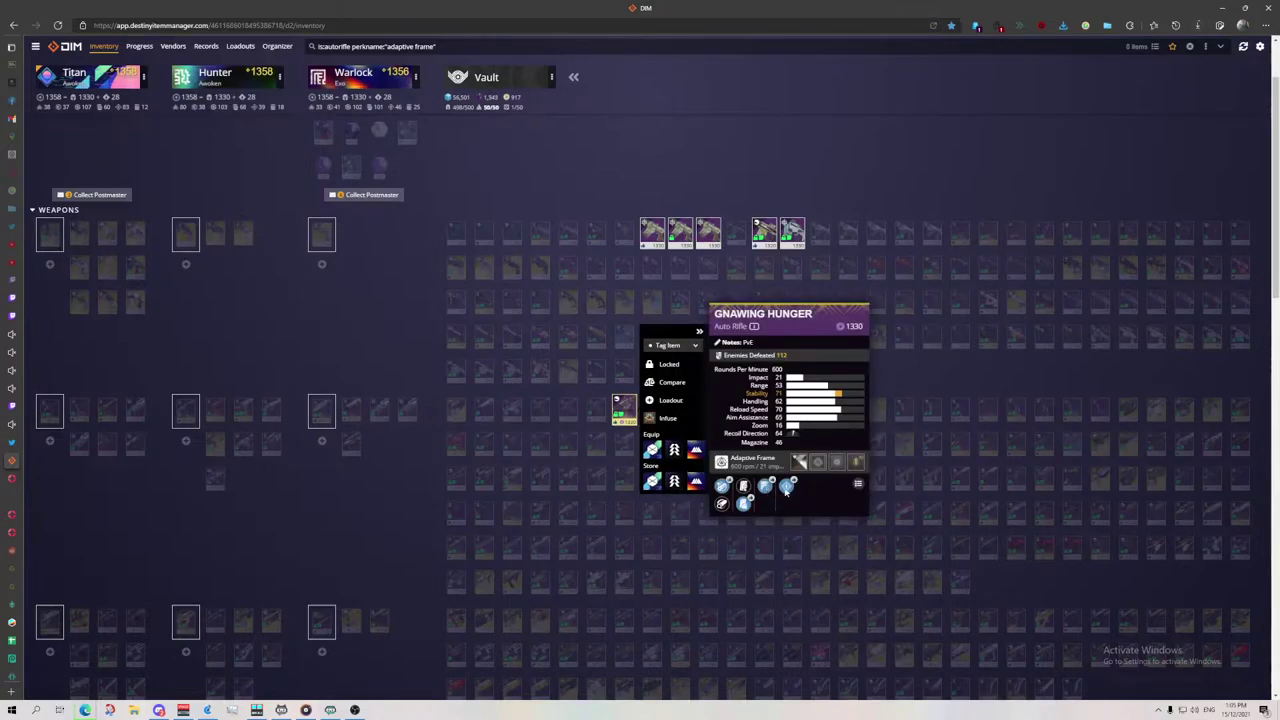
{"action": "left_click", "coordinate": [897, 371]}
{"action": "left_click", "coordinate": [708, 410]}
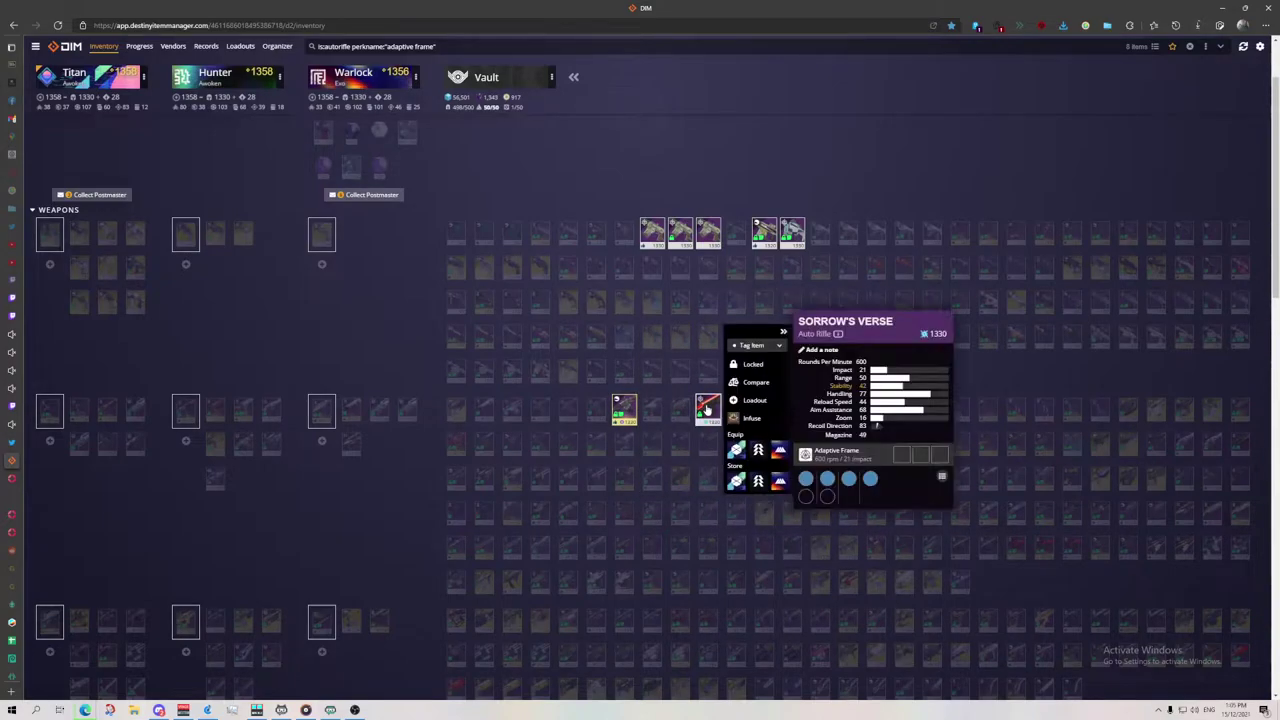
{"action": "left_click", "coordinate": [1008, 381]}
{"action": "left_click", "coordinate": [736, 410]}
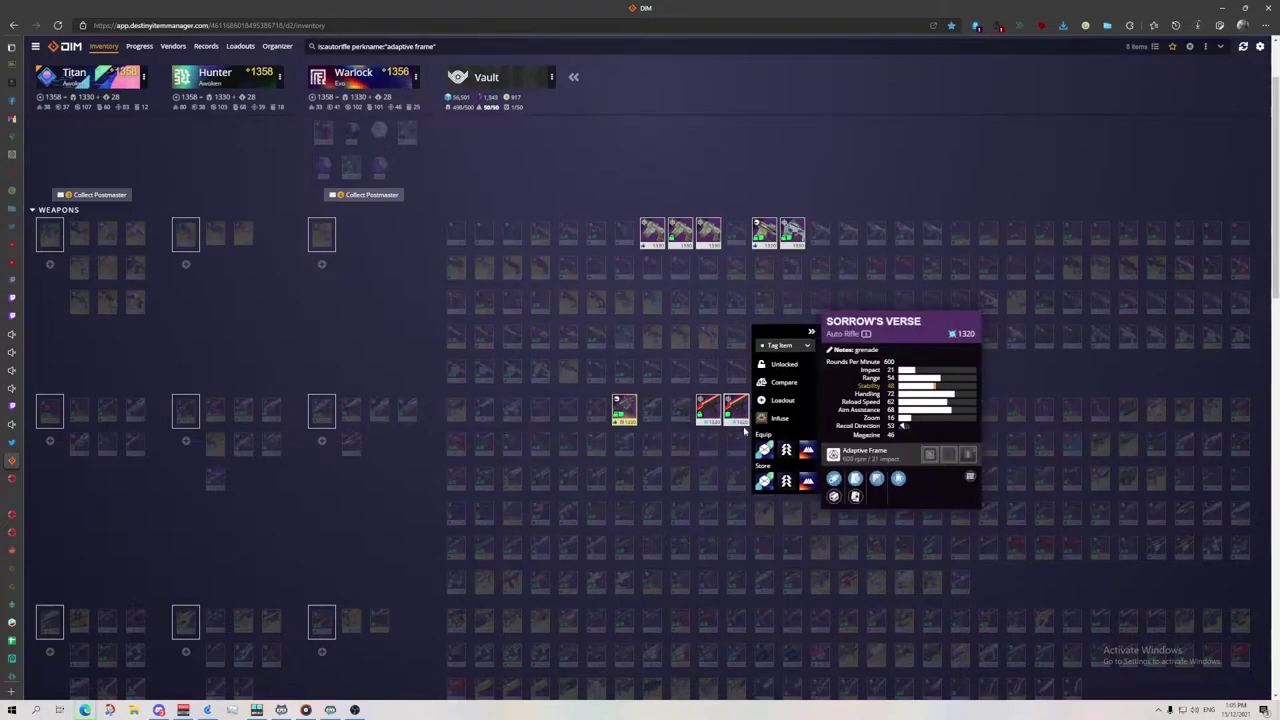
{"action": "left_click", "coordinate": [1018, 375]}
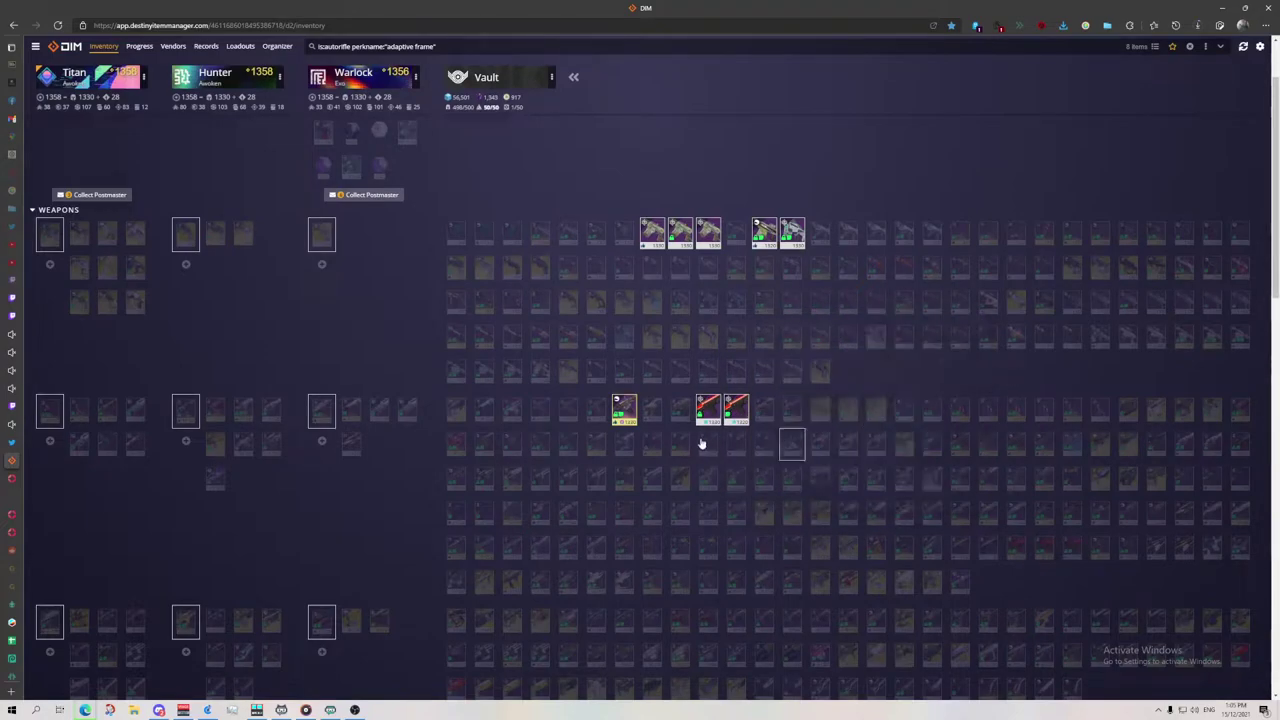
{"action": "left_click", "coordinate": [736, 410]}
{"action": "mouse_move", "coordinate": [879, 483]}
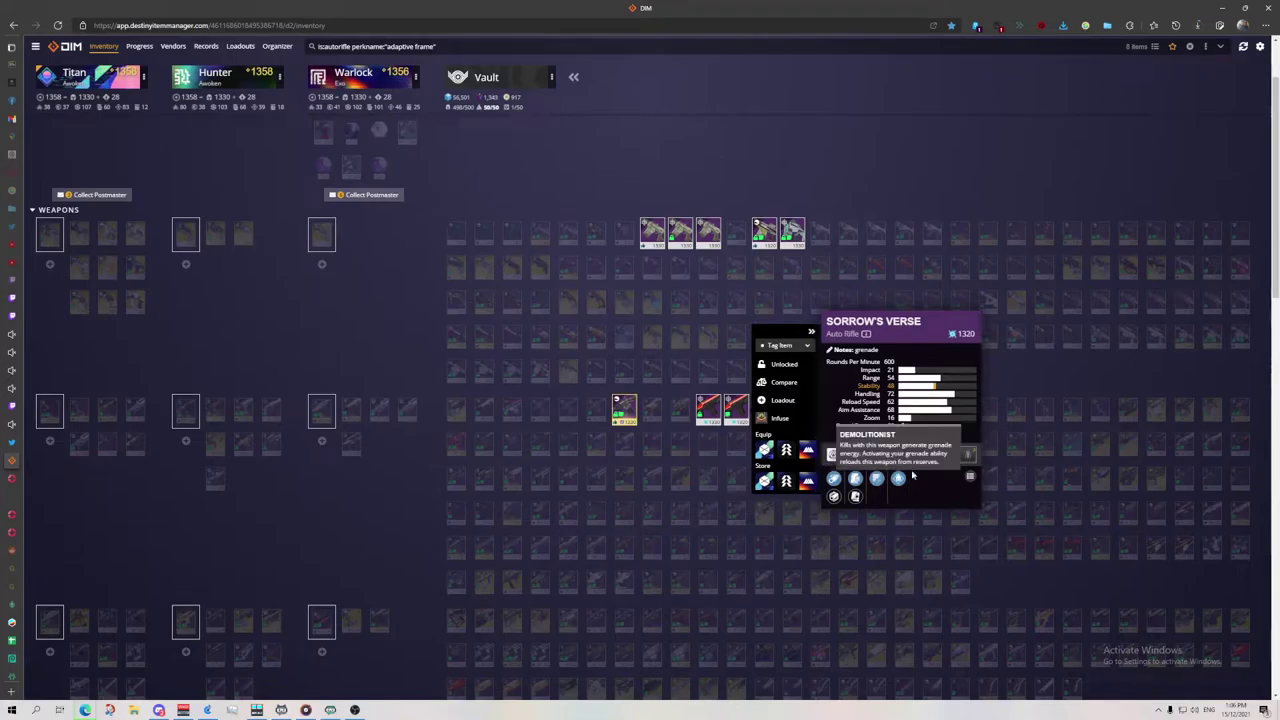
{"action": "left_click", "coordinate": [736, 410]}
{"action": "left_click", "coordinate": [708, 410]}
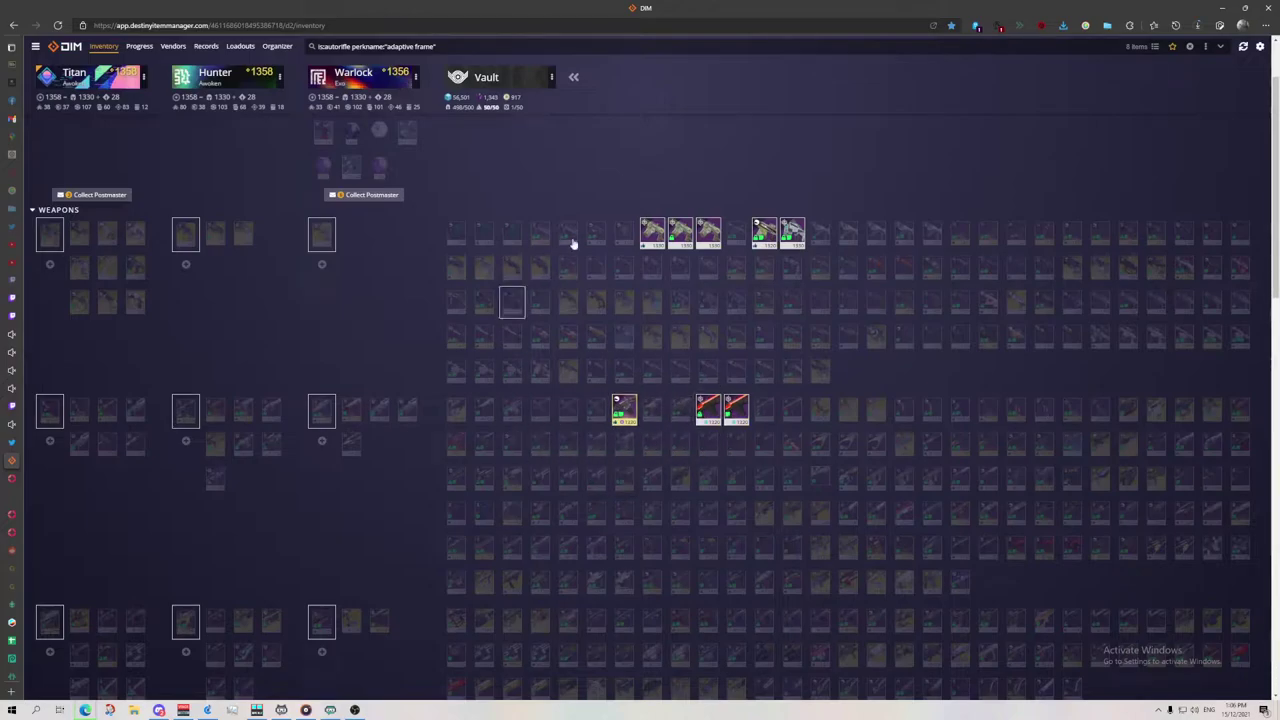
{"action": "scroll", "coordinate": [703, 377], "scroll_direction": "up", "scroll_amount": 1}
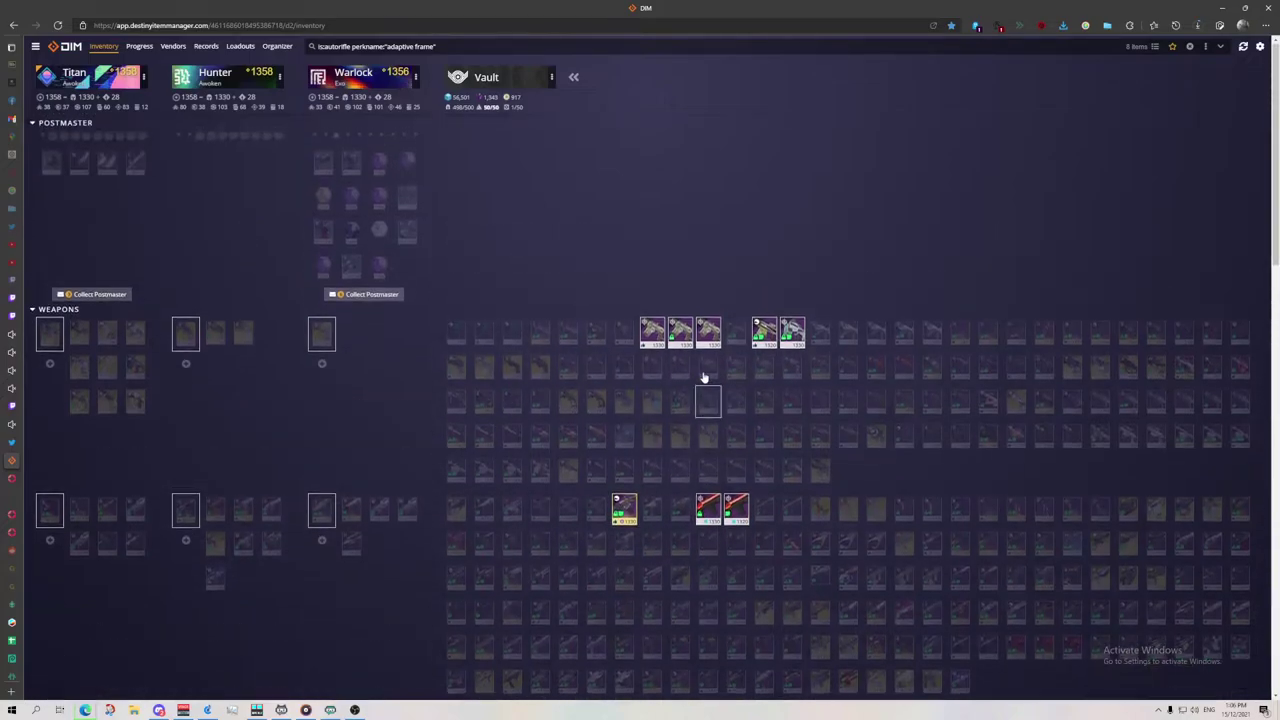
- Compare the vault's Scathelocke rolls and drag one onto the Warlock's weapons
{"action": "left_click", "coordinate": [652, 333]}
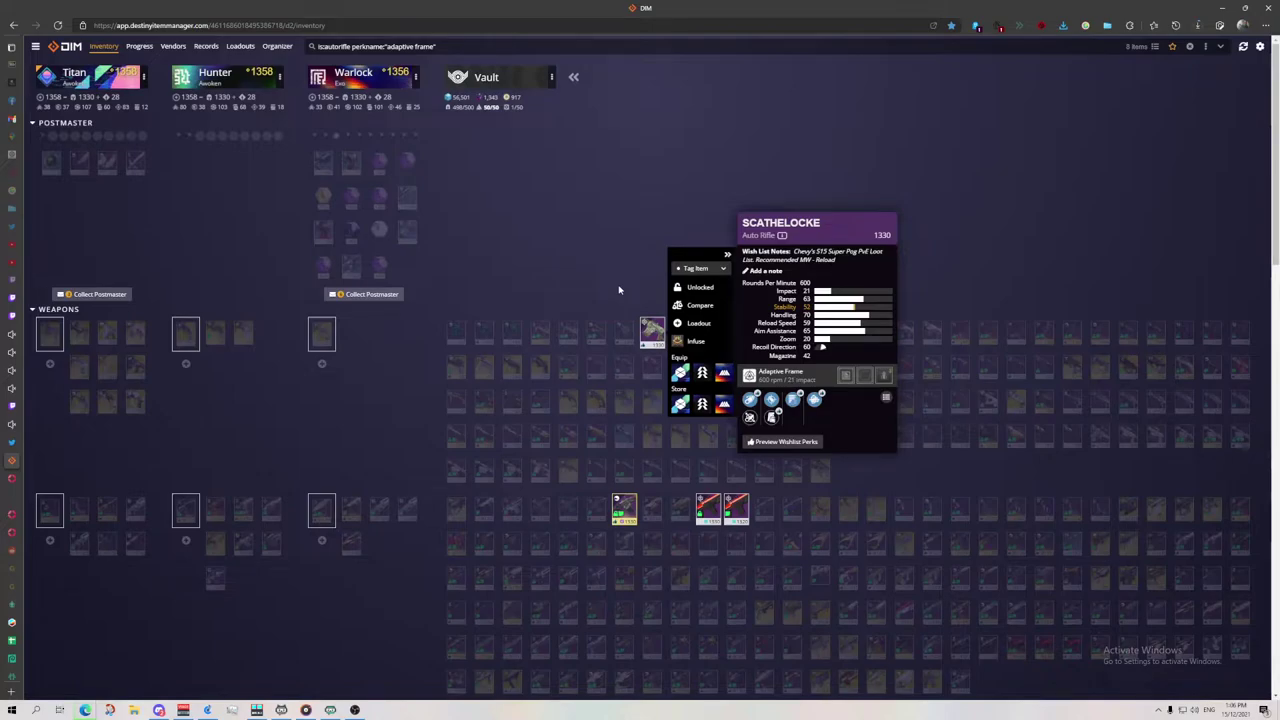
{"action": "mouse_move", "coordinate": [817, 400]}
{"action": "key", "text": "Escape"}
{"action": "left_click", "coordinate": [688, 324]}
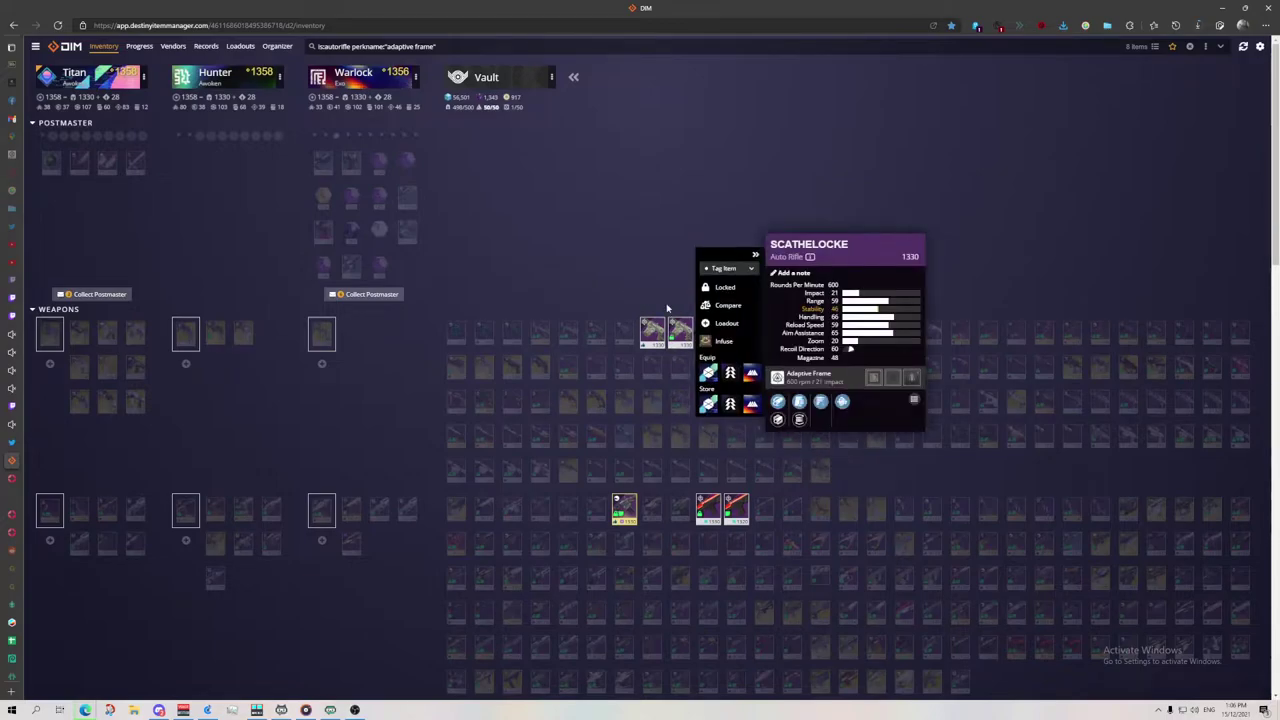
{"action": "left_click", "coordinate": [667, 308]}
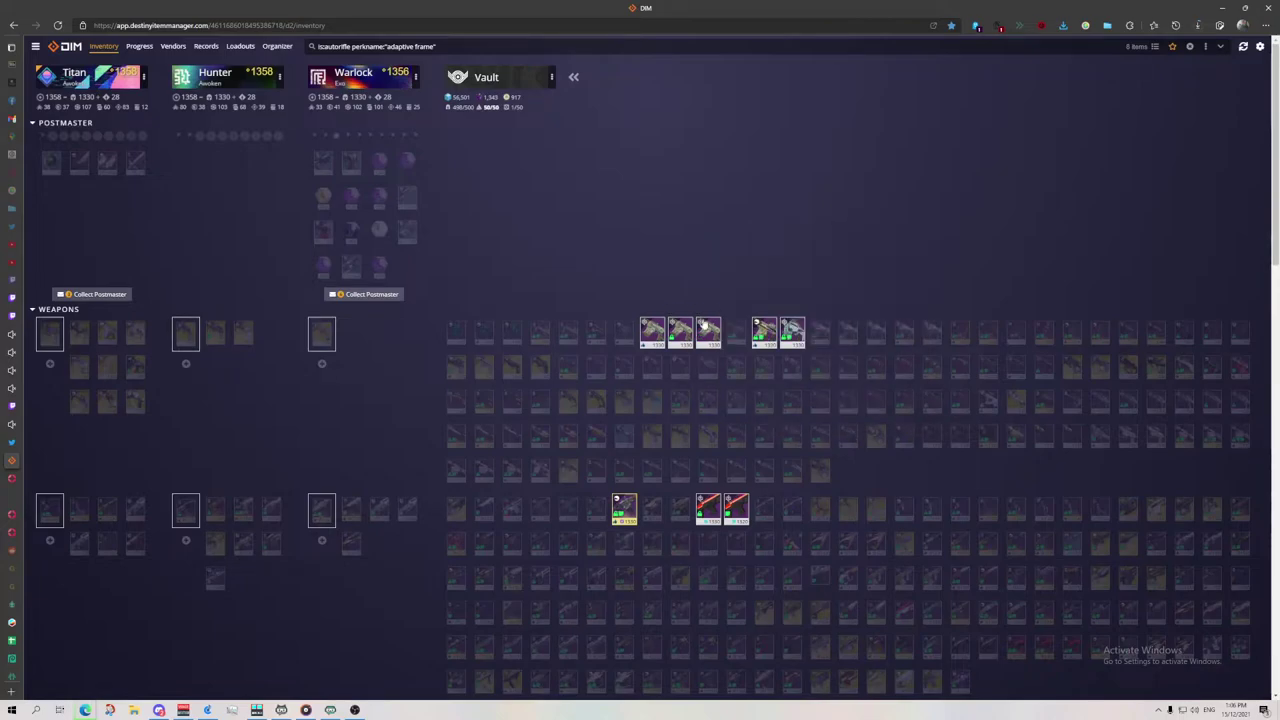
{"action": "left_click", "coordinate": [707, 330]}
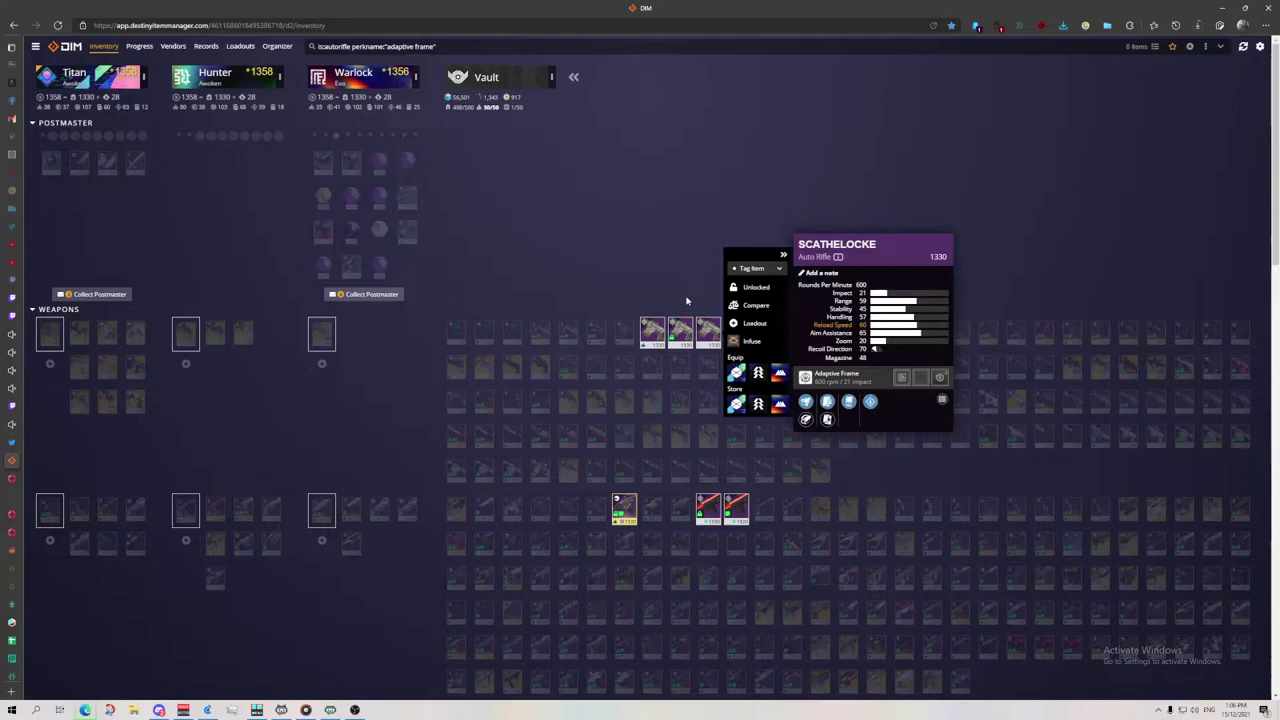
{"action": "left_click", "coordinate": [686, 300]}
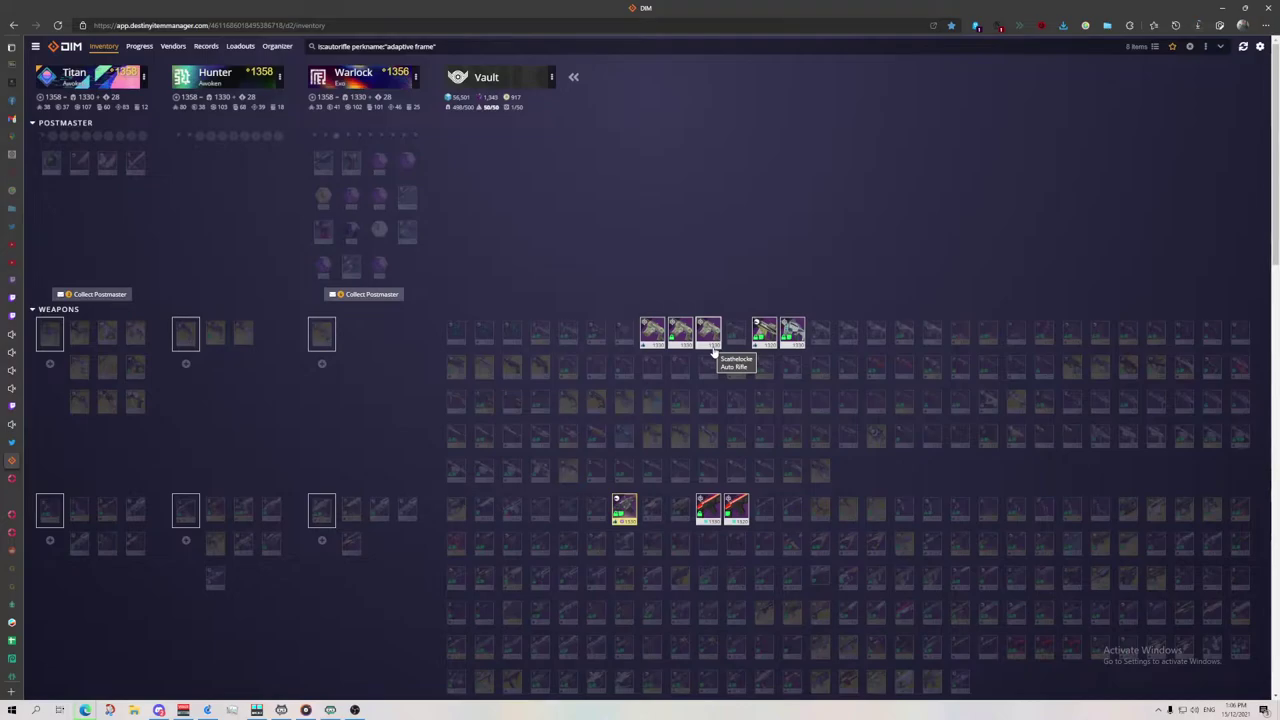
{"action": "left_click", "coordinate": [712, 348]}
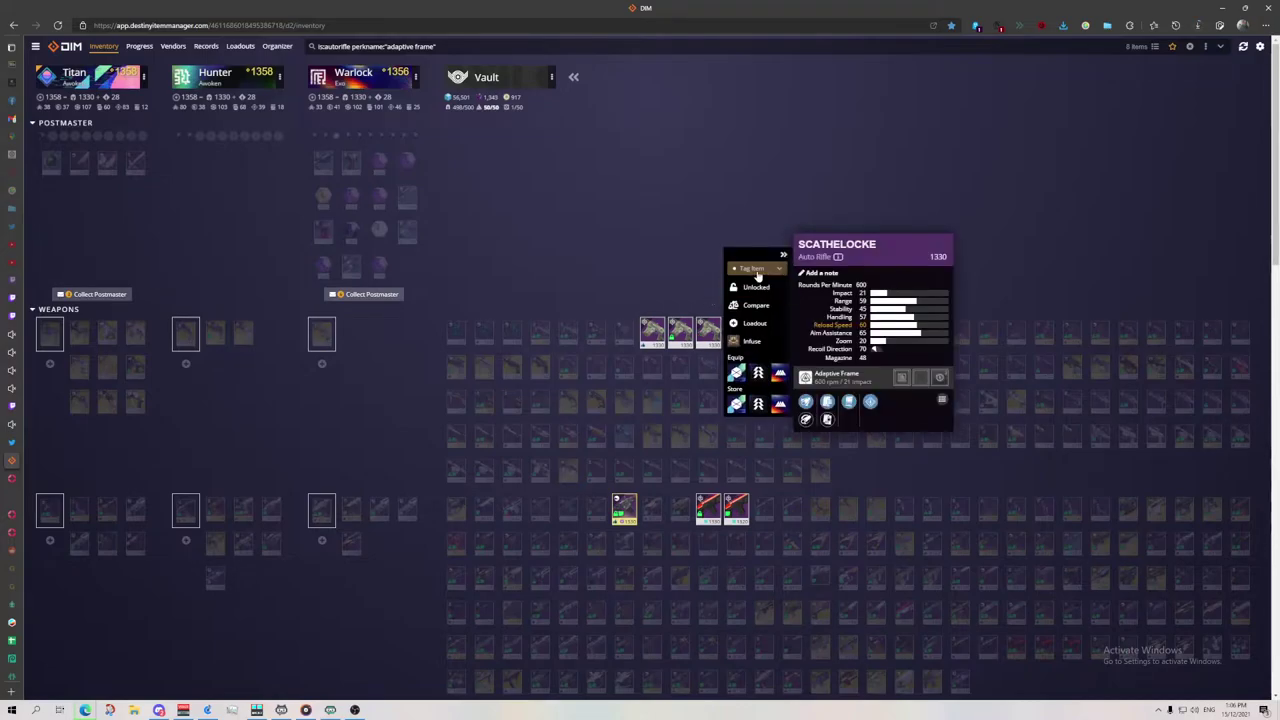
{"action": "left_click", "coordinate": [678, 318]}
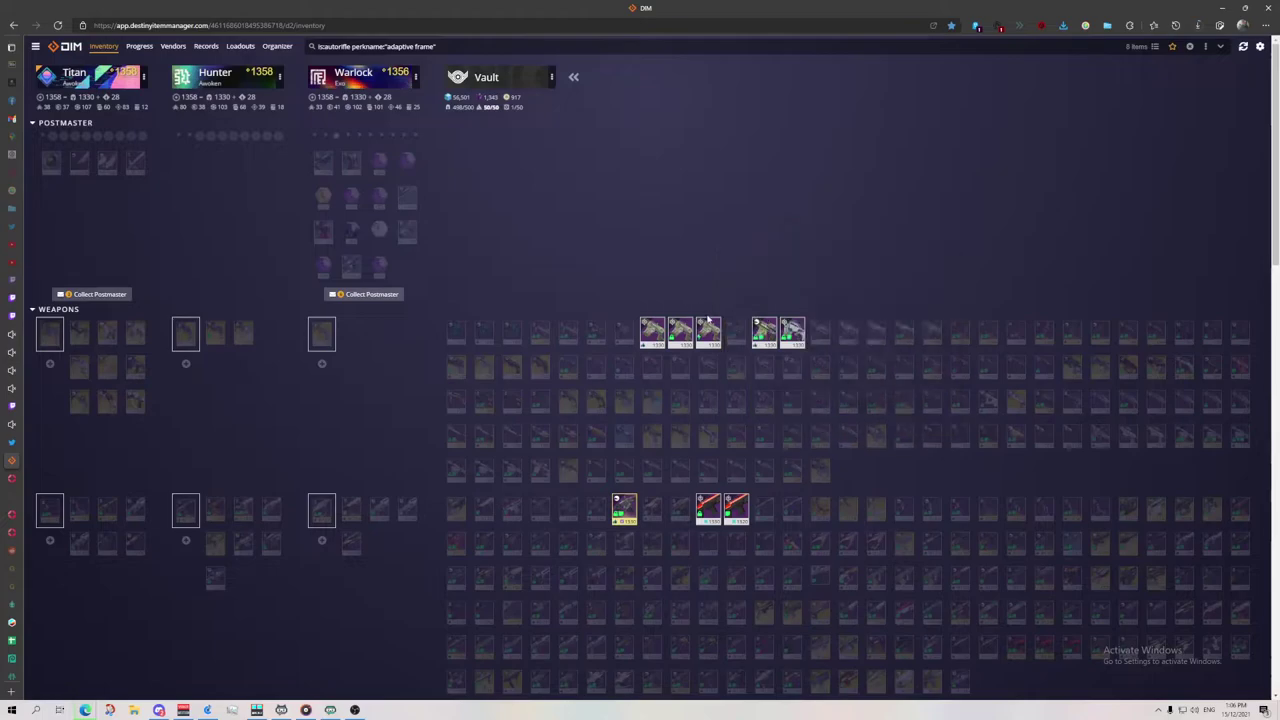
{"action": "left_click_drag", "start_coordinate": [673, 318], "coordinate": [352, 334]}
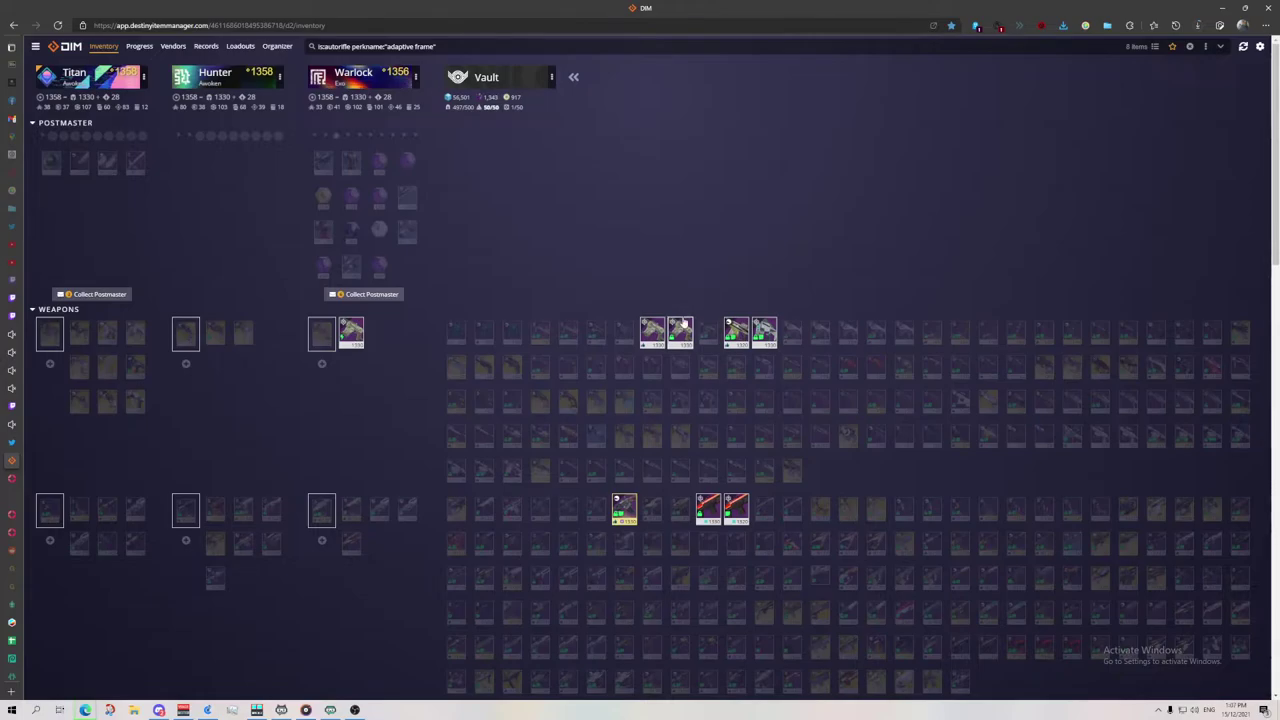
- Compare the remaining Scathelocke rolls in the vault
{"action": "left_click", "coordinate": [681, 330]}
{"action": "left_click", "coordinate": [653, 329]}
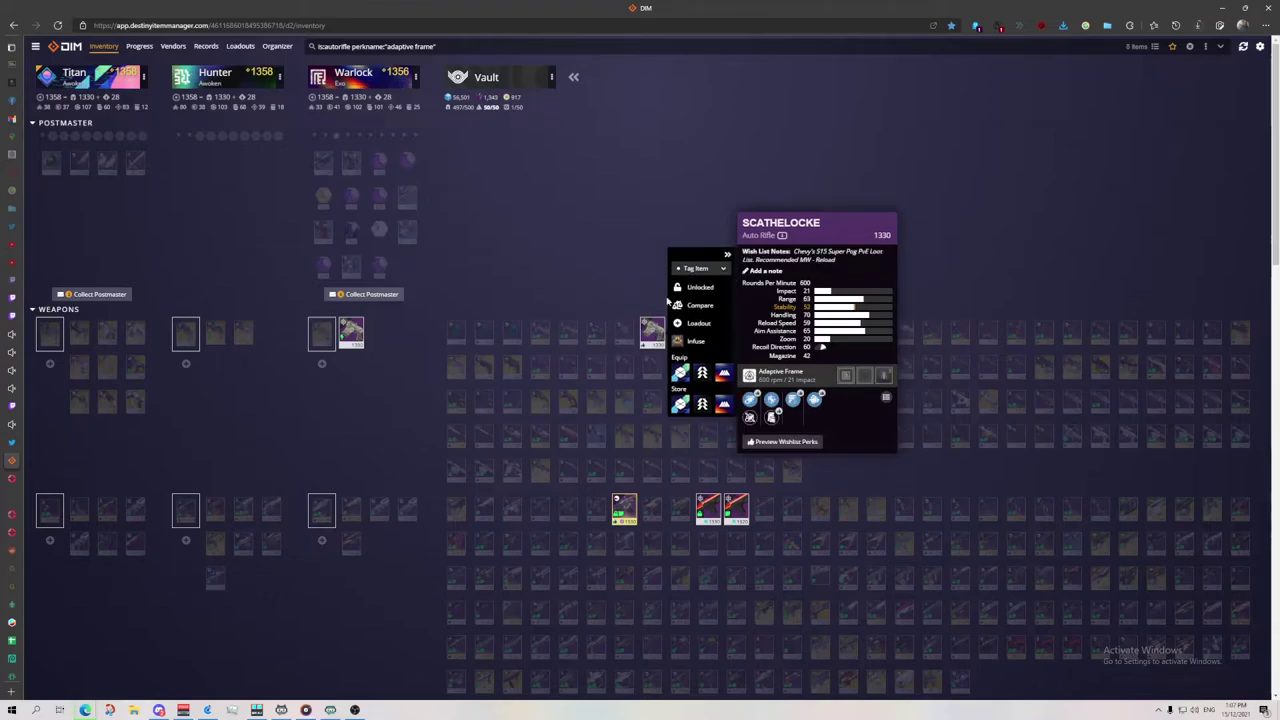
{"action": "mouse_move", "coordinate": [772, 401]}
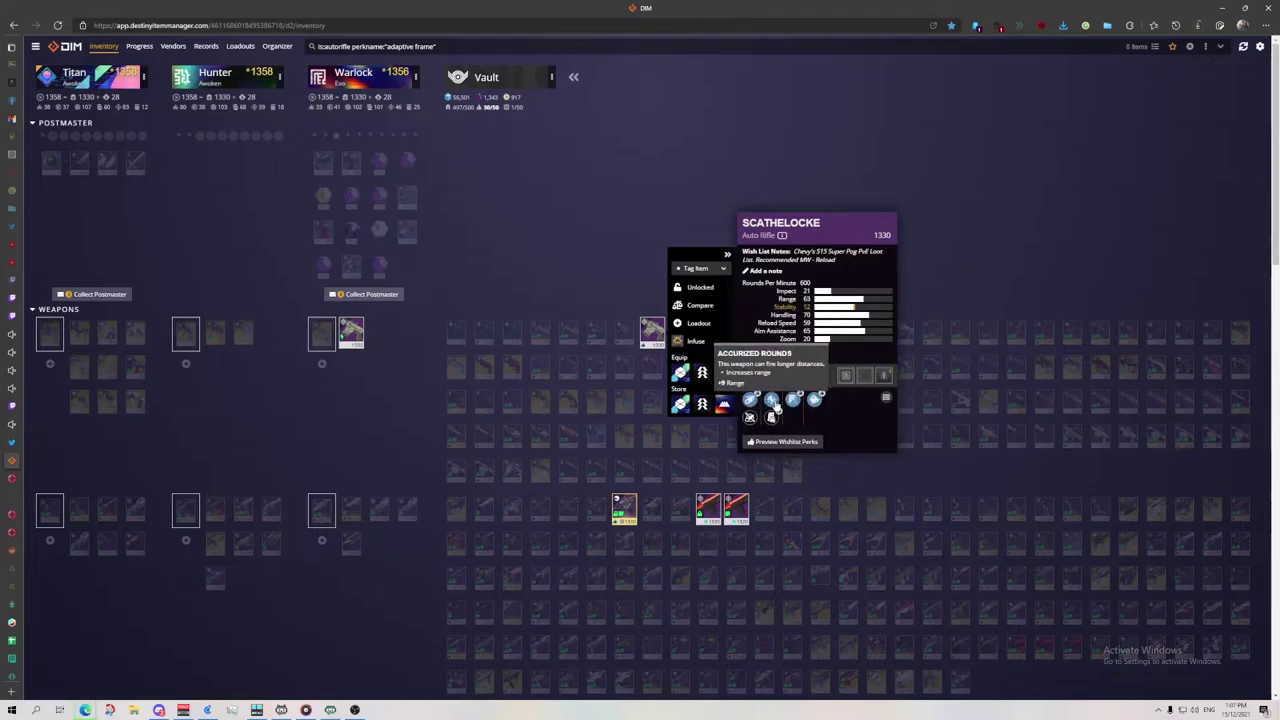
{"action": "left_click", "coordinate": [645, 350]}
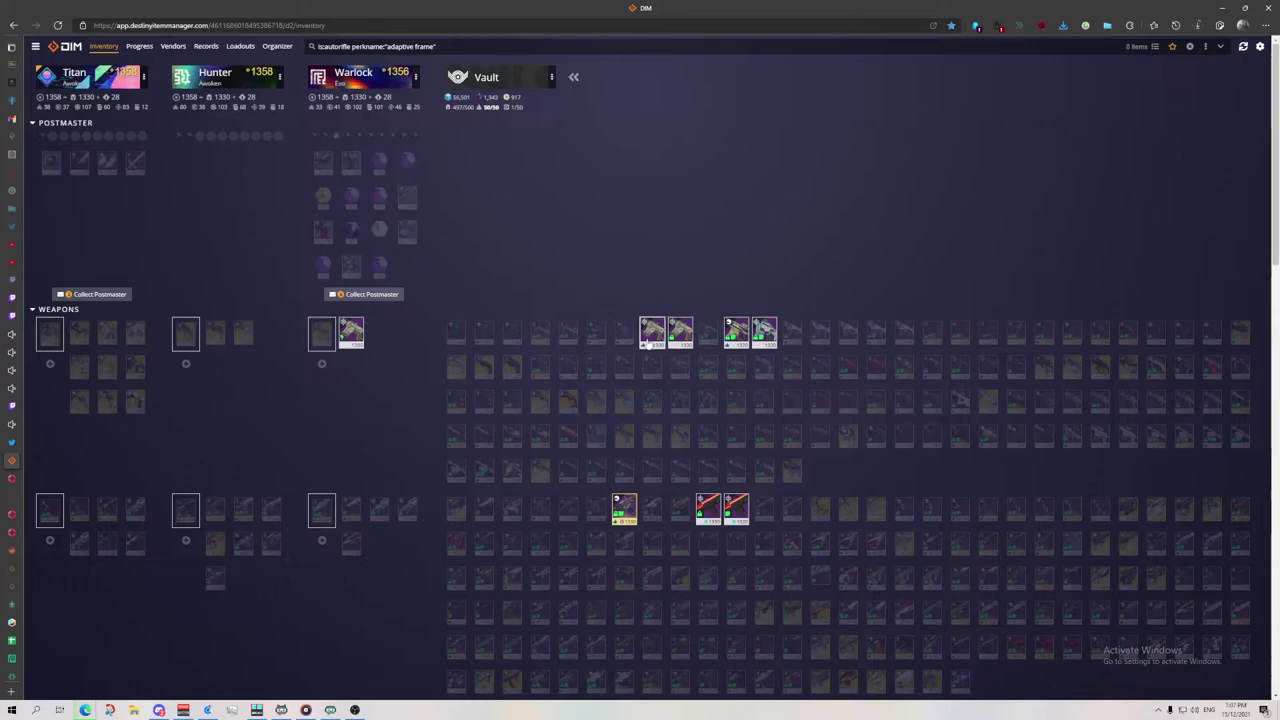
{"action": "left_click", "coordinate": [648, 345]}
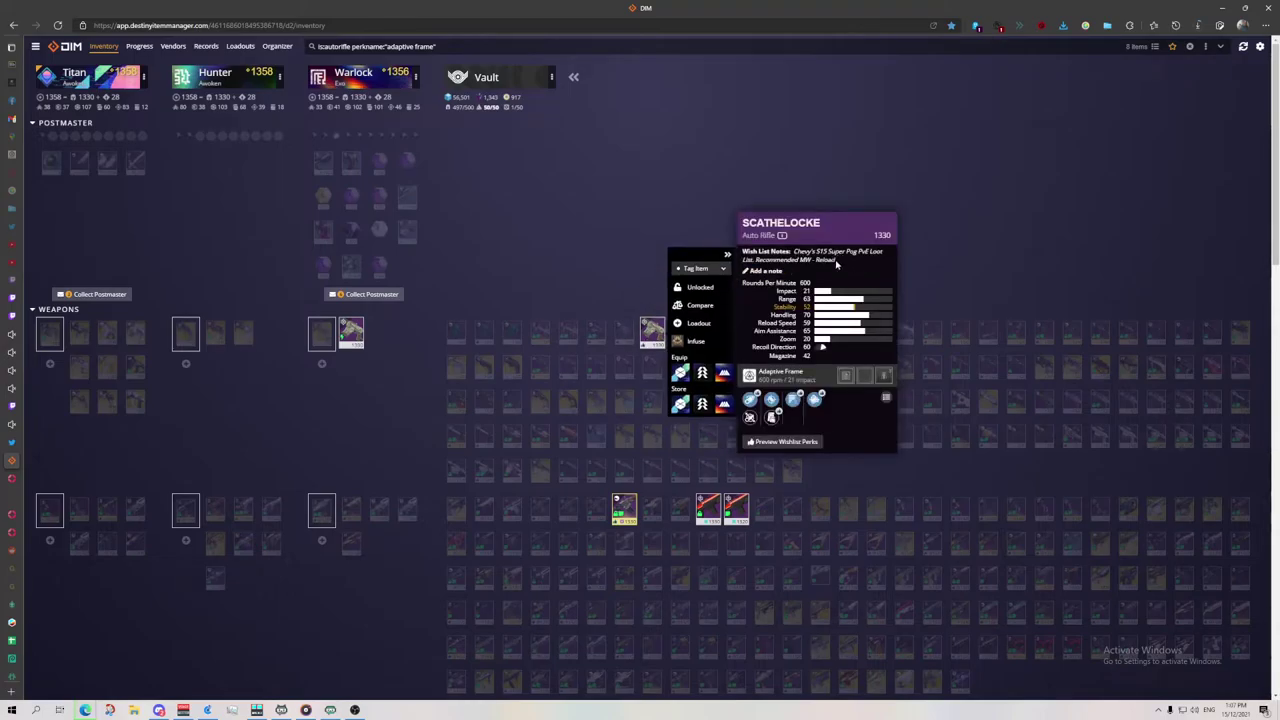
{"action": "left_click", "coordinate": [551, 258]}
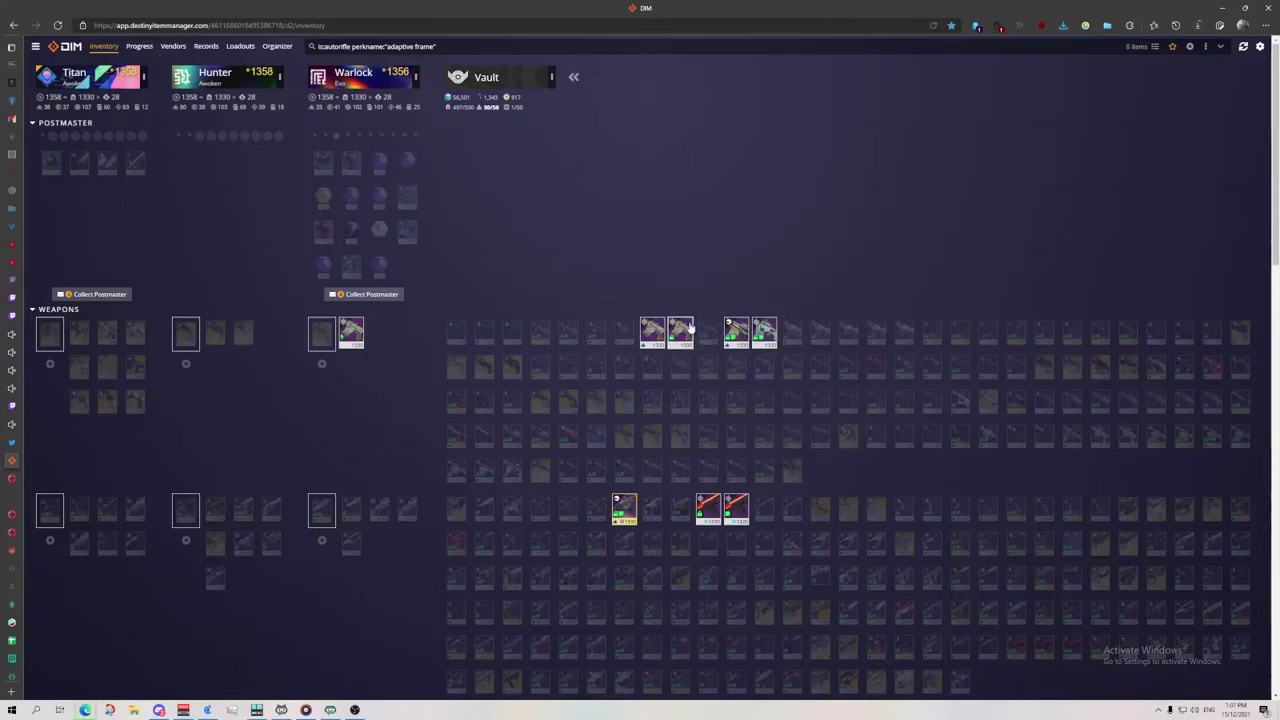
{"action": "left_click", "coordinate": [680, 331]}
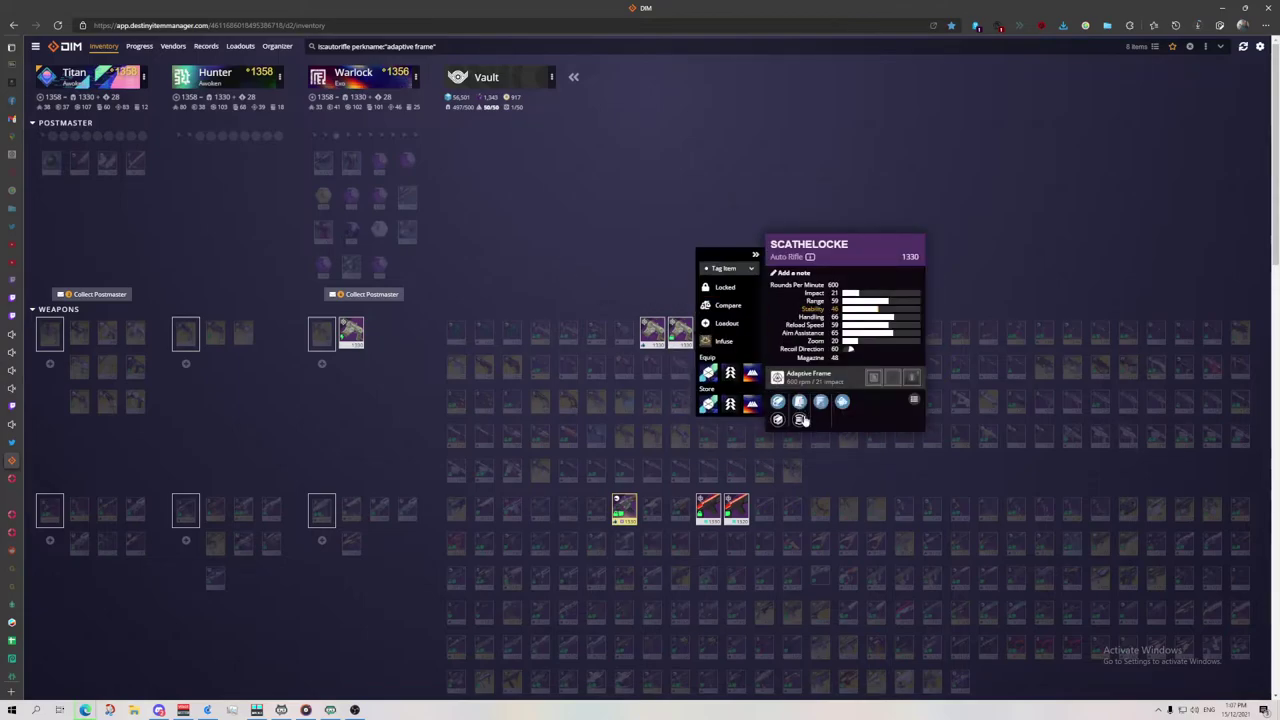
{"action": "left_click", "coordinate": [652, 331]}
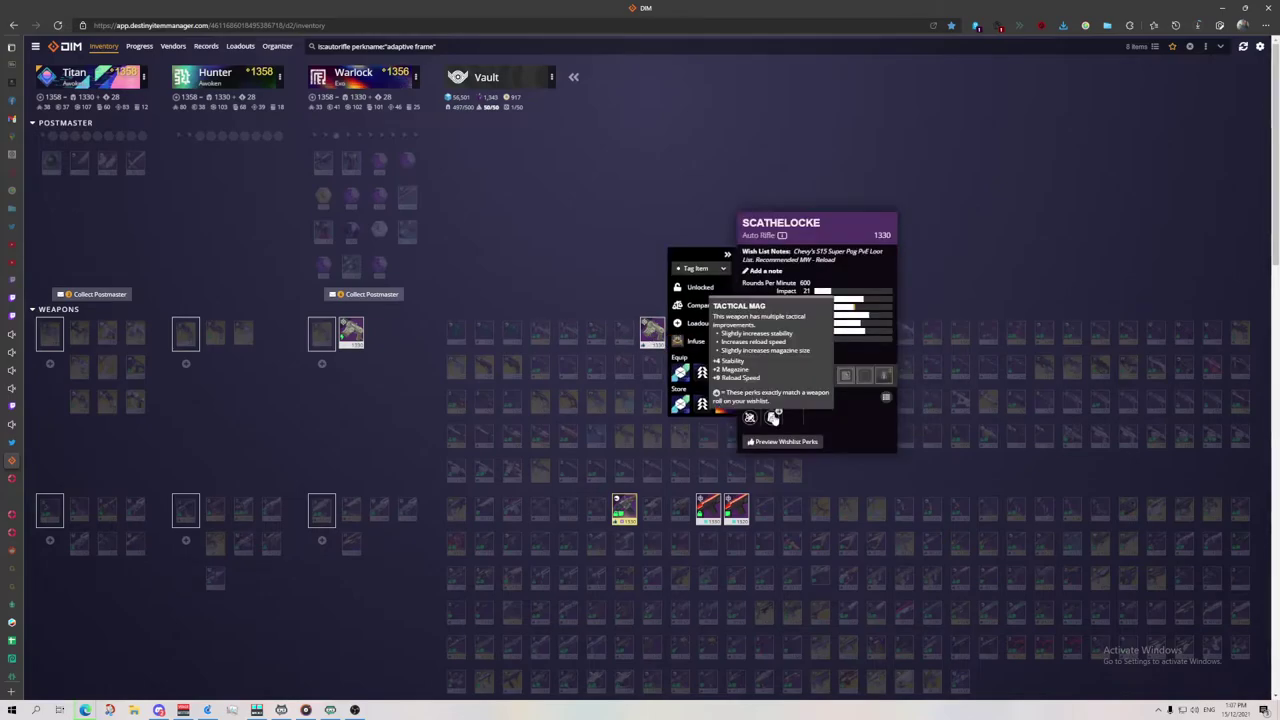
{"action": "left_click", "coordinate": [628, 283]}
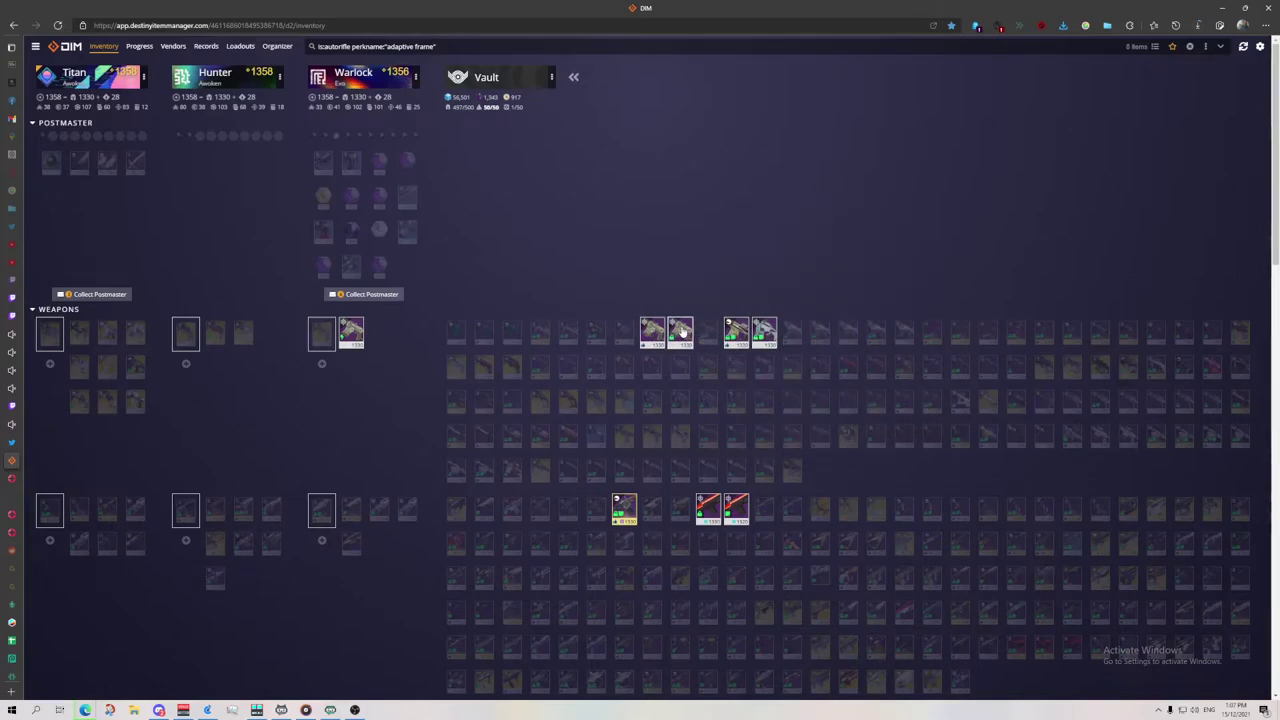
- Drag another Scathelocke onto the Warlock and look over its tag options
{"action": "left_click", "coordinate": [680, 331]}
{"action": "left_click_drag", "start_coordinate": [680, 331], "coordinate": [391, 374]}
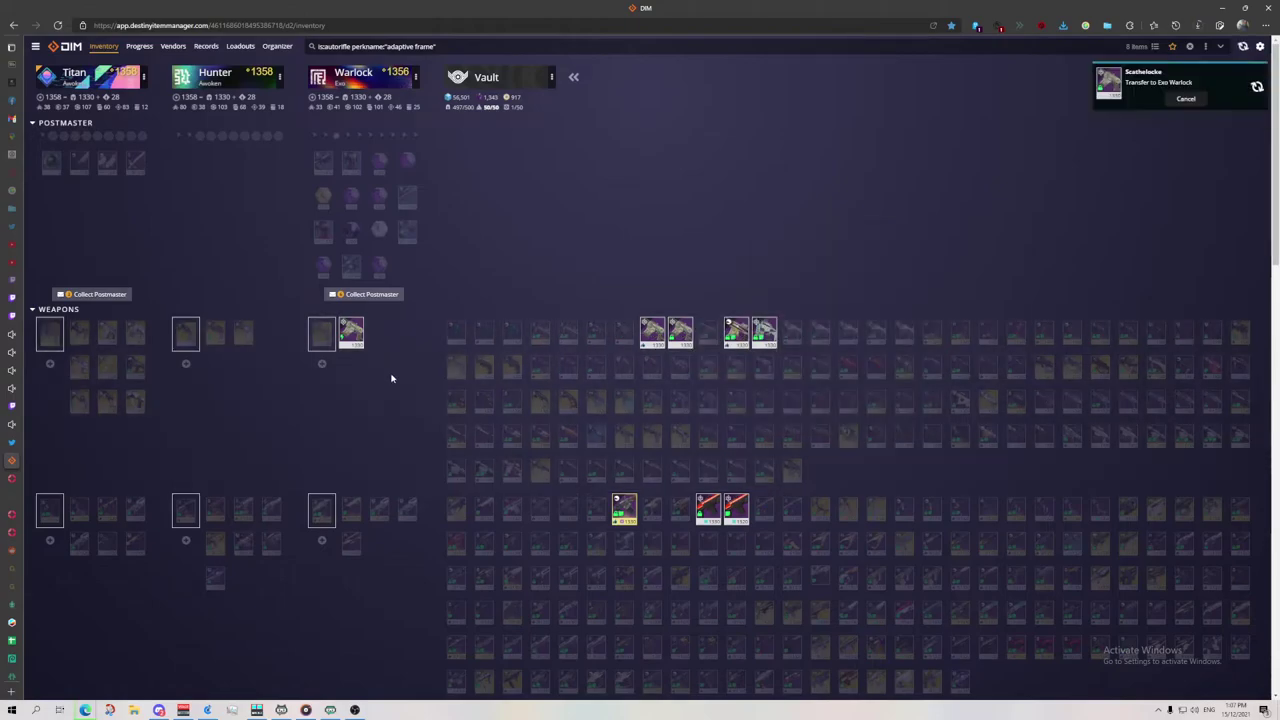
{"action": "left_click", "coordinate": [379, 331]}
{"action": "left_click", "coordinate": [430, 259]}
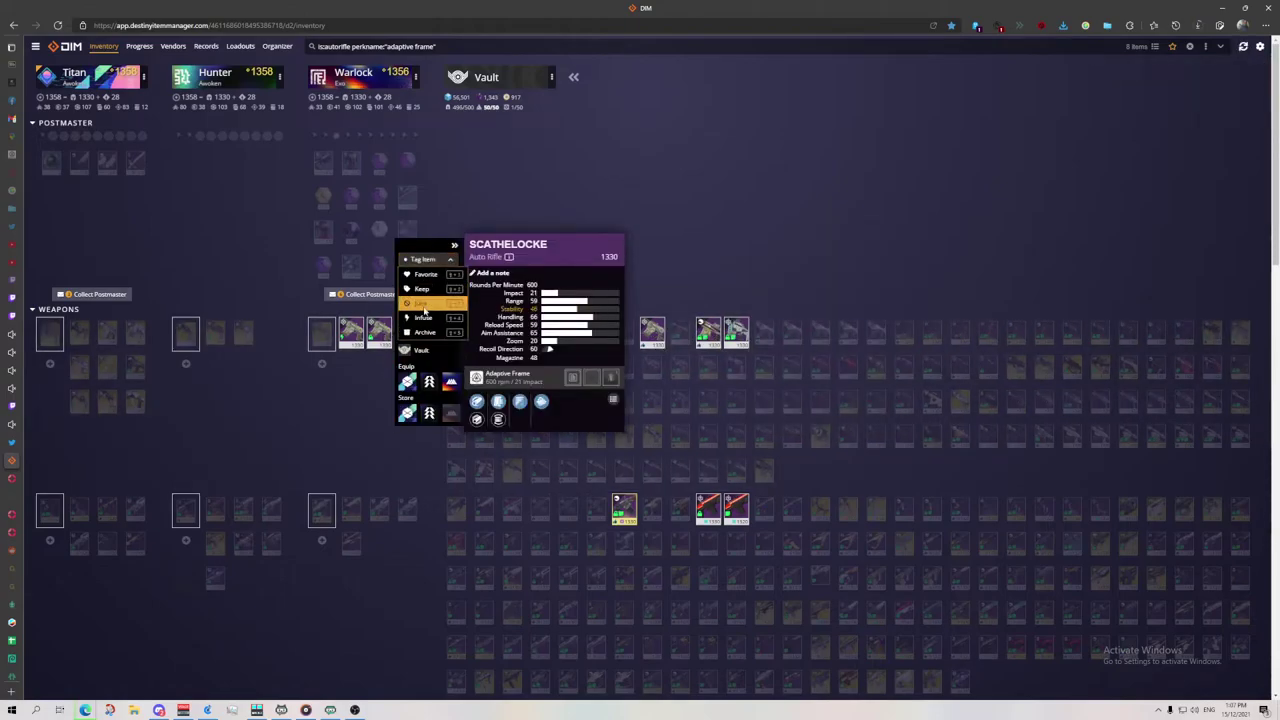
{"action": "left_click", "coordinate": [405, 350]}
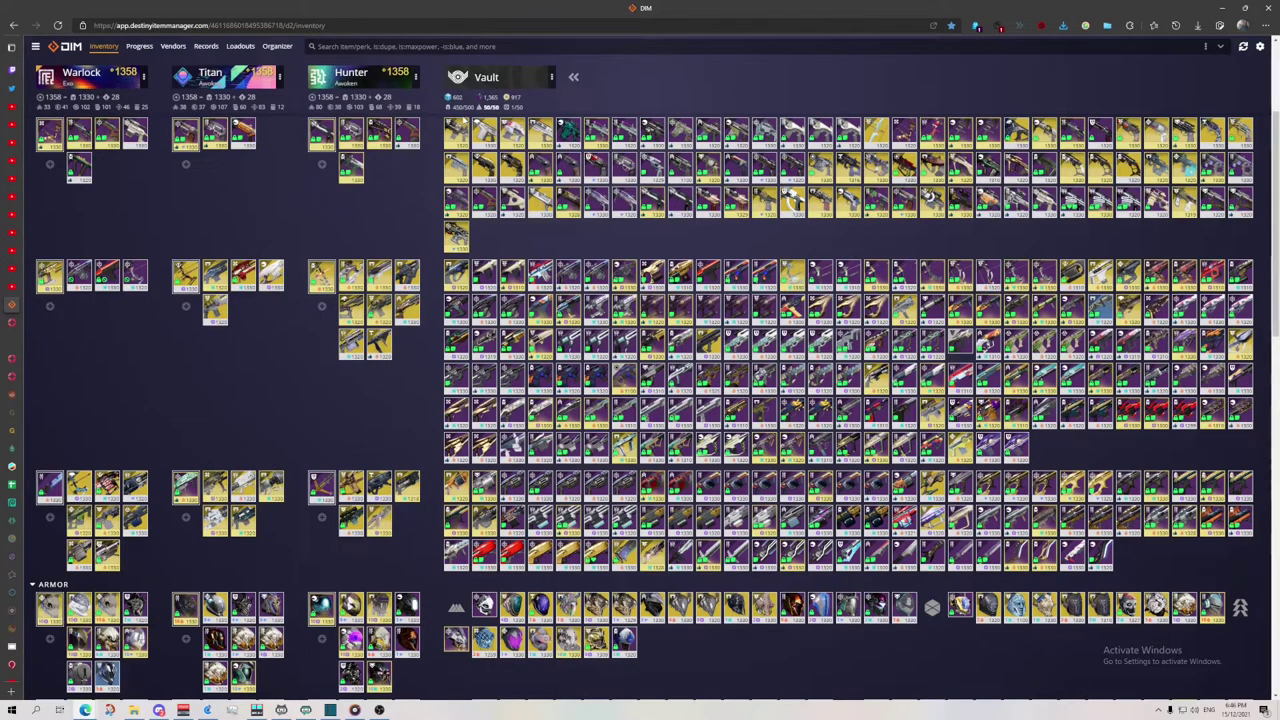
{"action": "scroll", "coordinate": [456, 130], "scroll_direction": "up", "scroll_amount": 1}
{"action": "scroll", "coordinate": [456, 130], "scroll_direction": "up", "scroll_amount": 1}
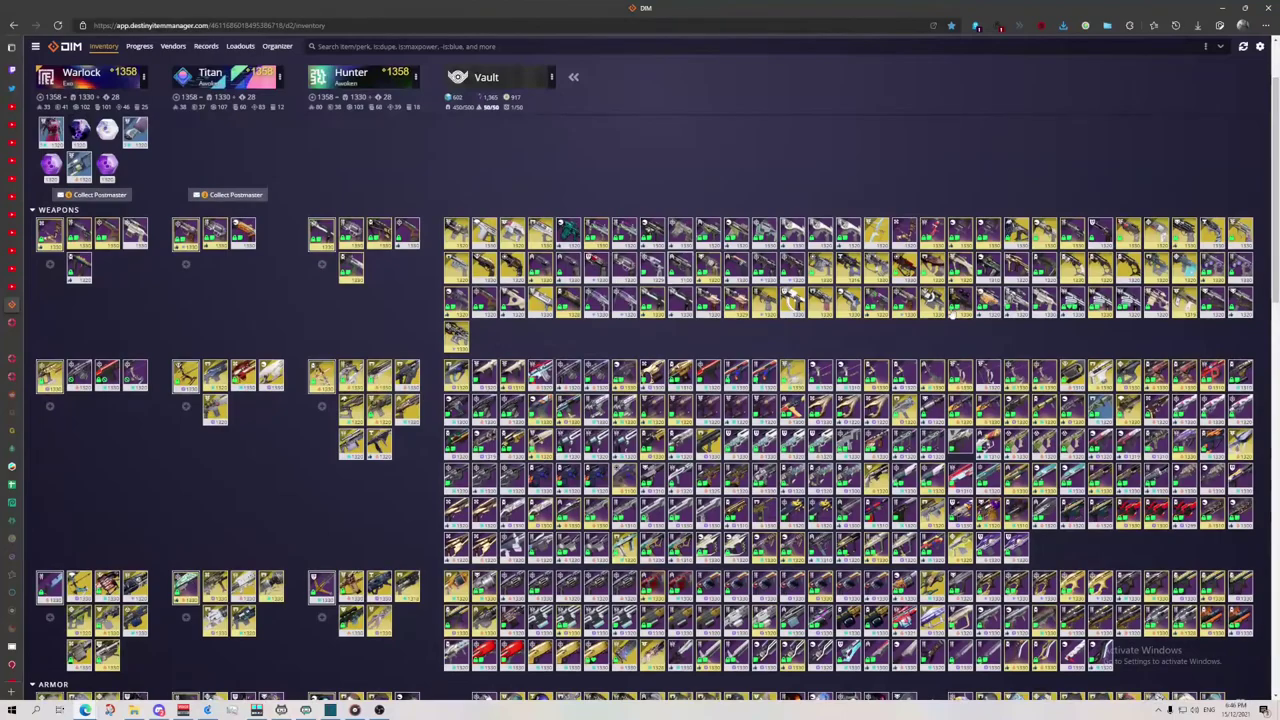